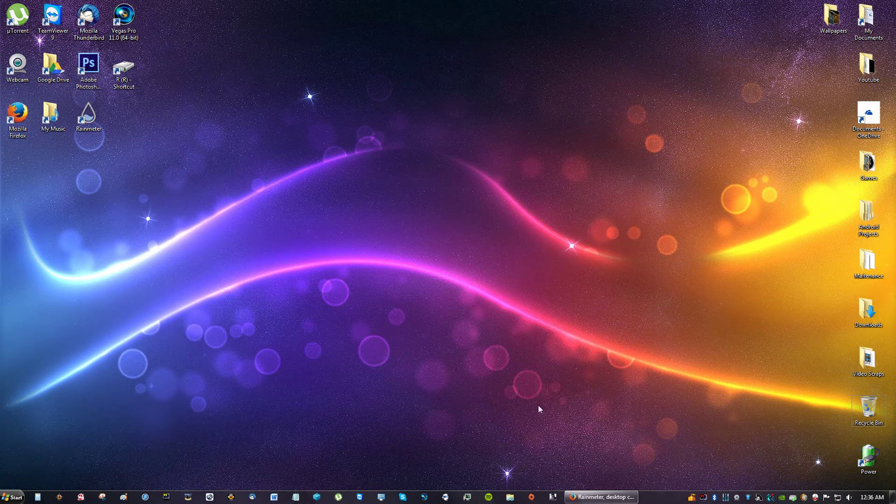
- Restore Firefox and scroll through the iOS 7 App Launcher page's icon grid preview
left_click(627, 498)
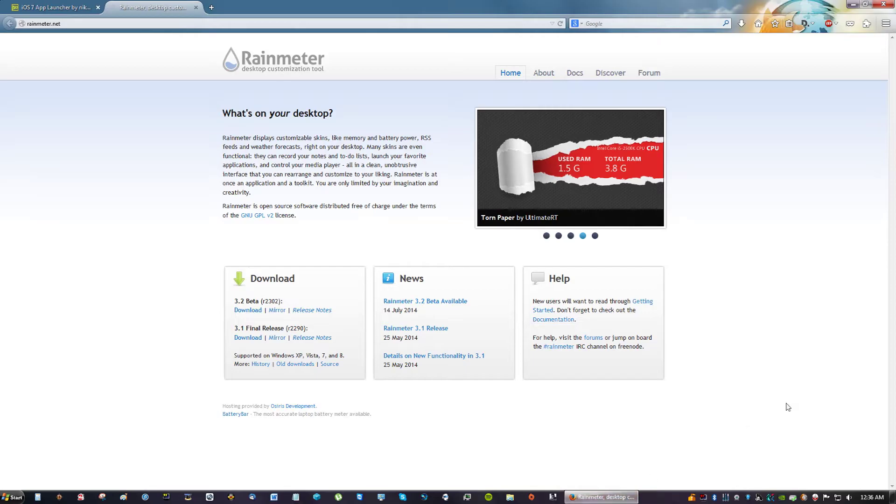
left_click(54, 8)
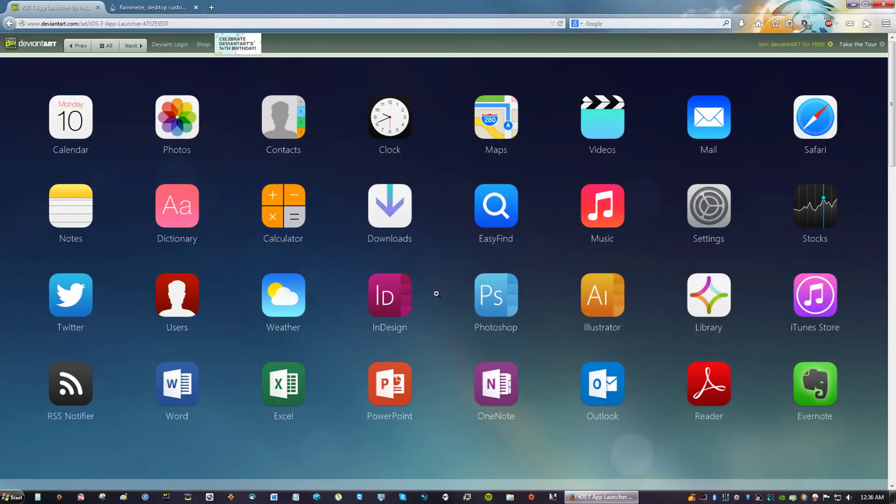
scroll(436, 294, "down", 3)
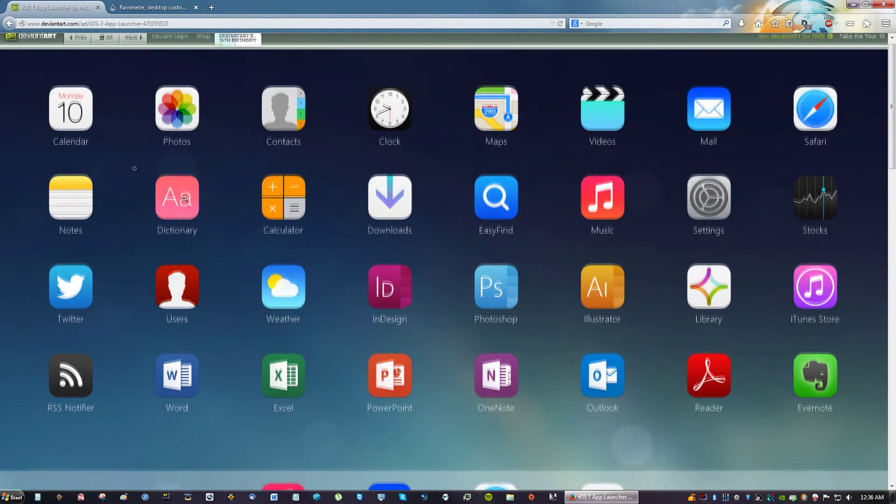
scroll(152, 368, "down", 1)
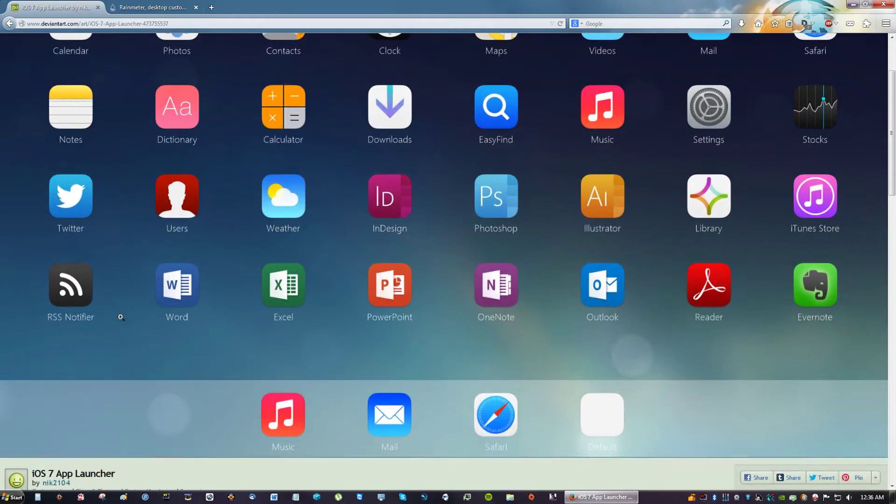
scroll(219, 341, "up", 3)
scroll(293, 314, "down", 3)
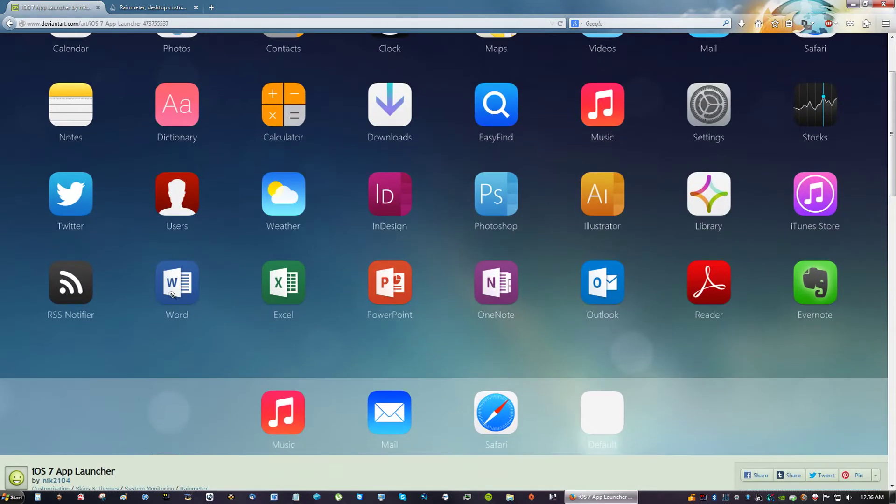
scroll(171, 292, "up", 3)
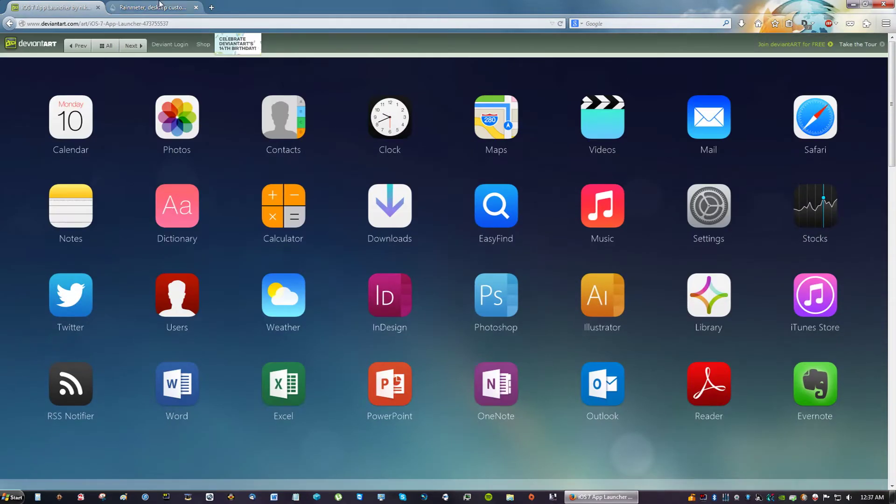
- Glance at the Rainmeter tab, then return to the iOS 7 App Launcher preview and scroll it
left_click(159, 3)
key("ctrl+Tab")
scroll(527, 315, "down", 3)
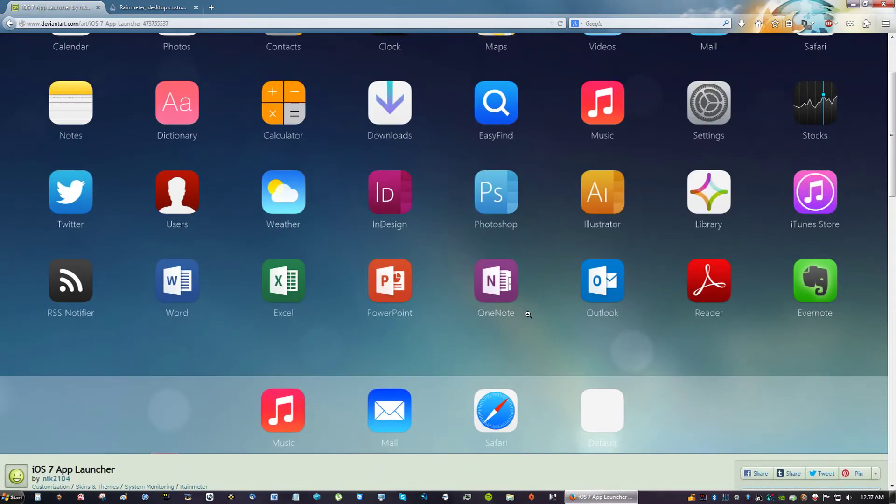
scroll(528, 315, "up", 1)
scroll(527, 315, "up", 2)
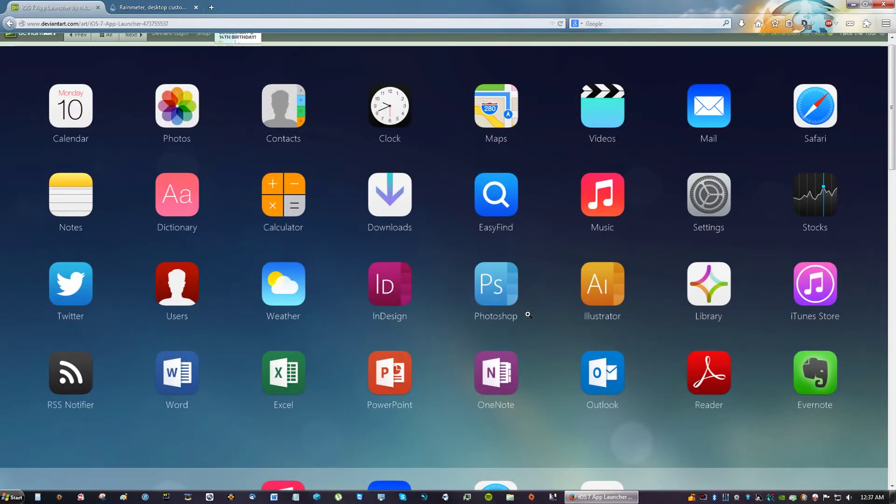
scroll(528, 315, "down", 1)
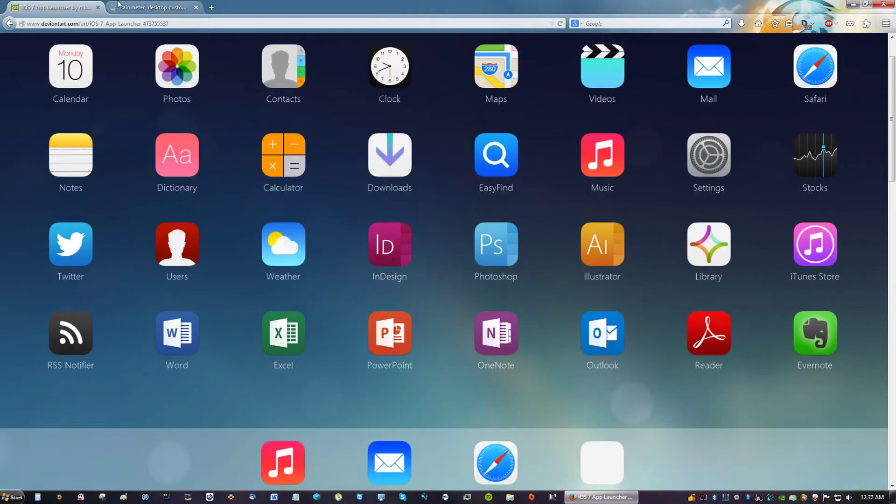
- Download the Rainmeter 3.1 installer from rainmeter.net and run it from Firefox's downloads list
left_click(137, 8)
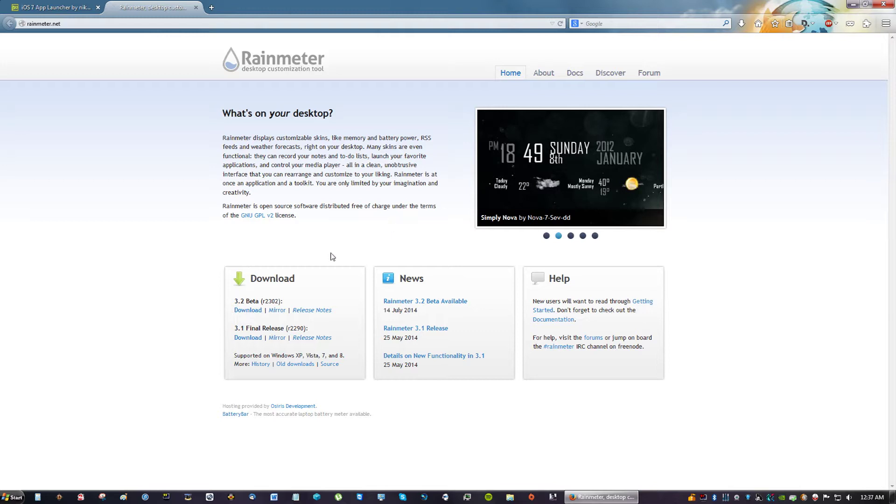
left_click(248, 337)
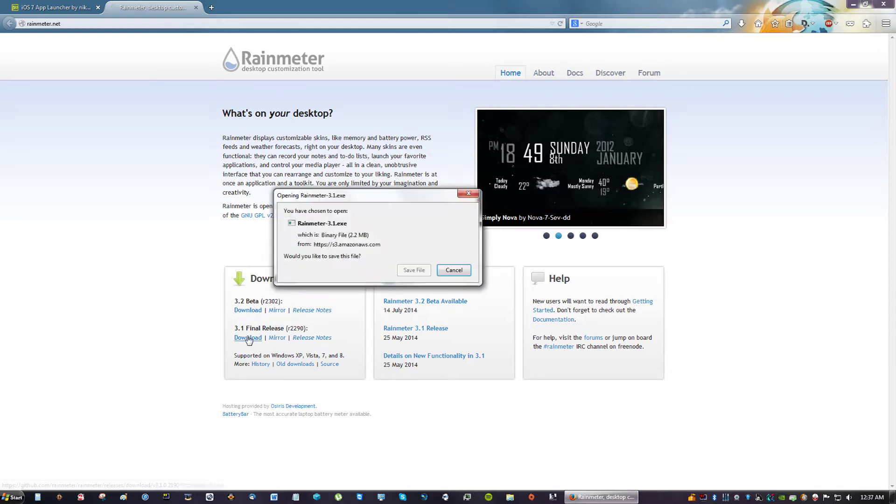
left_click(414, 270)
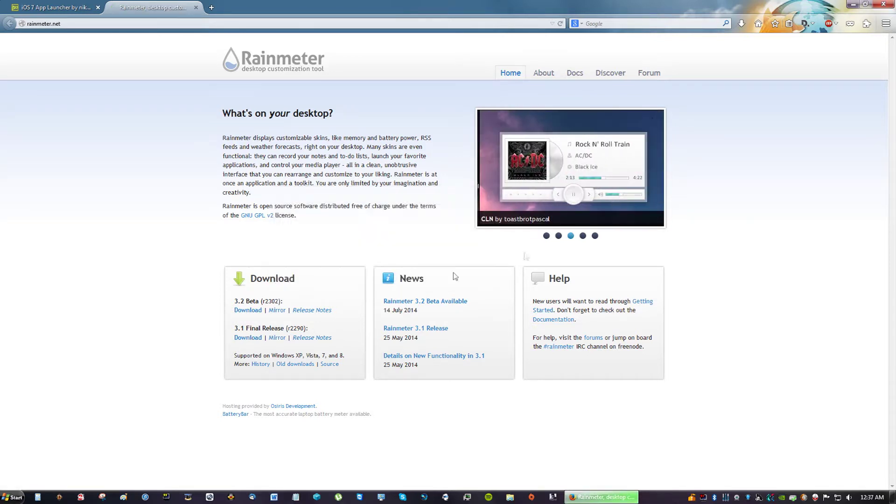
left_click(743, 26)
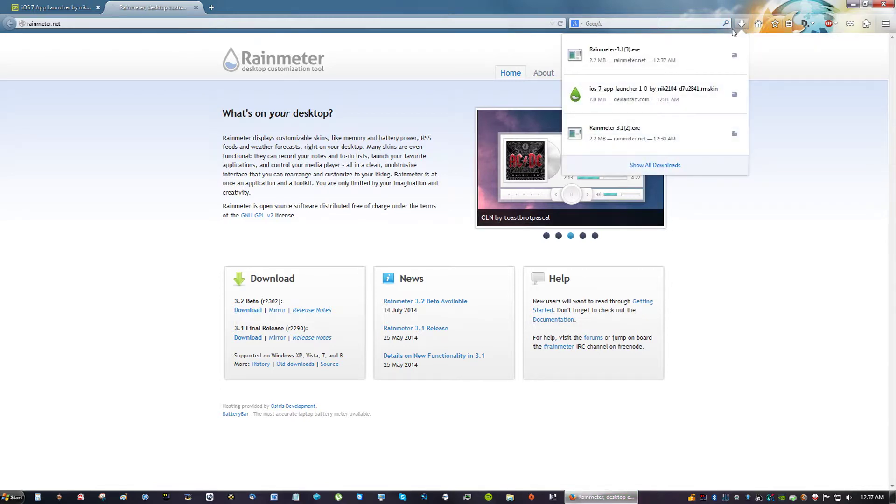
left_click(617, 61)
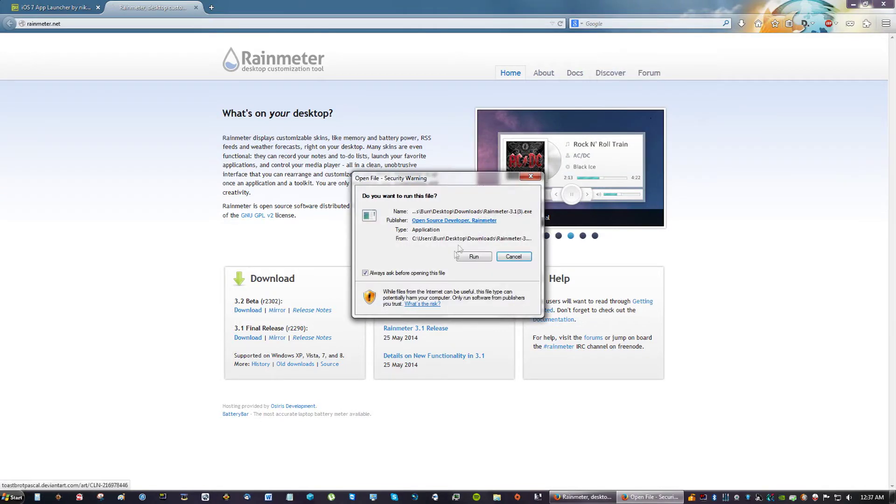
left_click(473, 258)
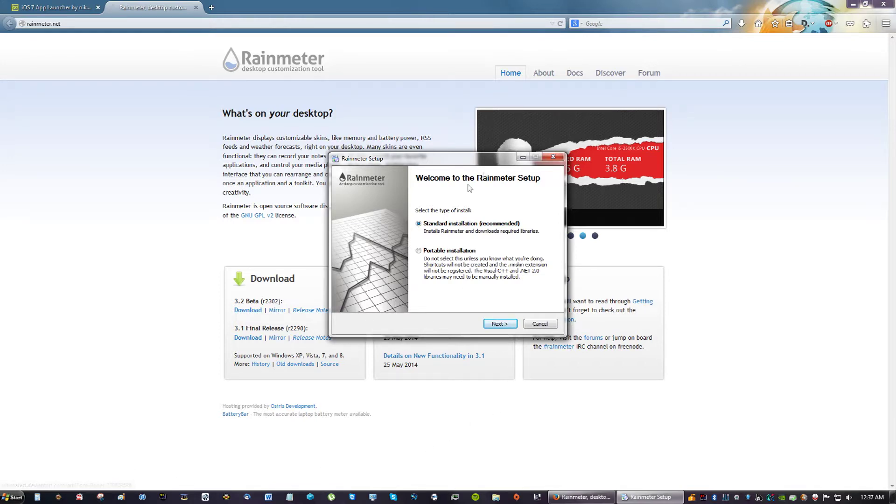
- Go to the install options, toggle launch on startup, close Setup, and minimize Firefox
left_click(499, 323)
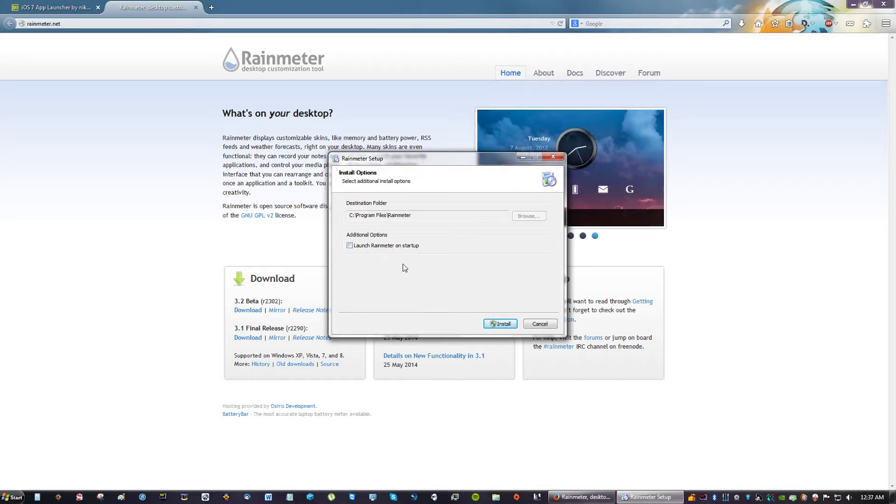
left_click(386, 250)
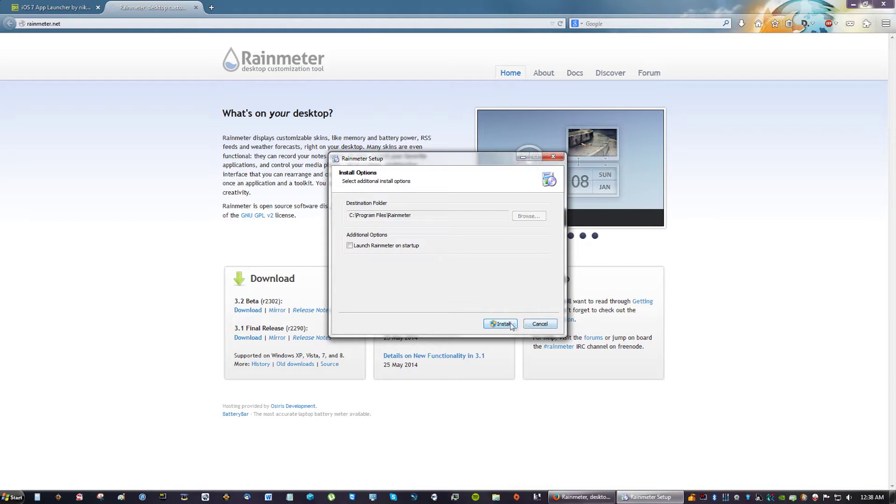
left_click(540, 323)
left_click(622, 497)
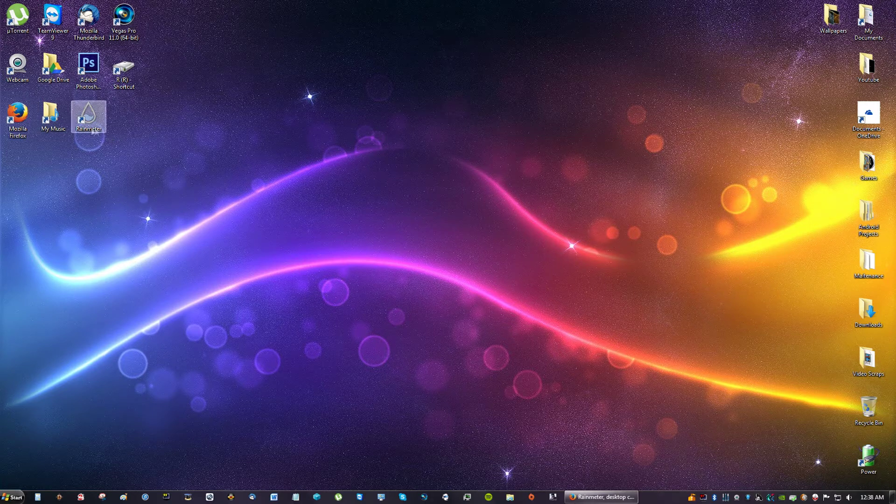
- Open Manage from Rainmeter's tray icon, close it, and restore Firefox on rainmeter.net
left_click(103, 126)
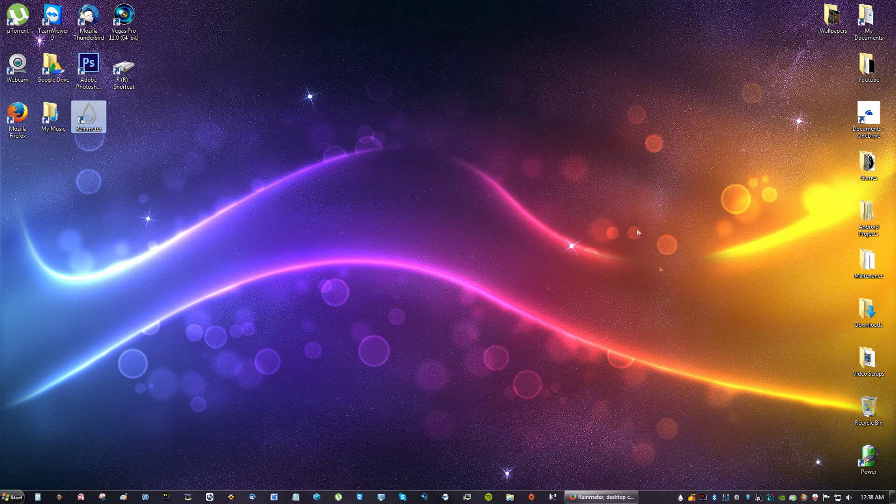
right_click(680, 498)
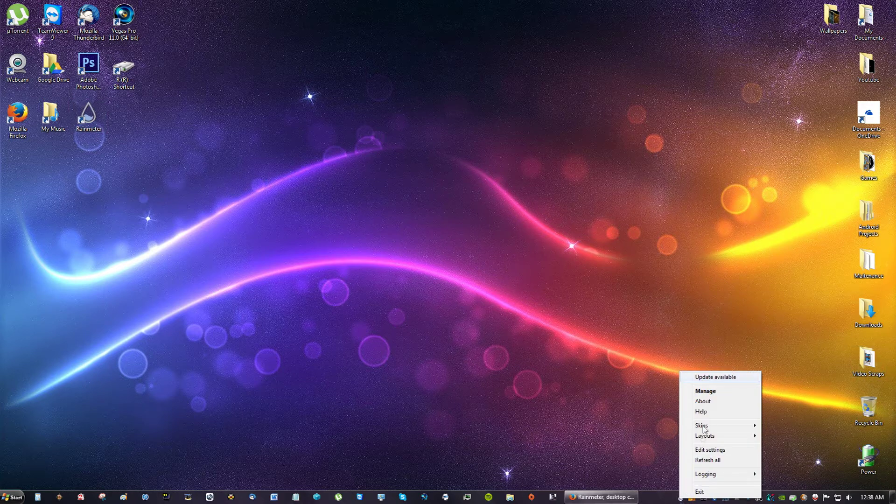
left_click(707, 392)
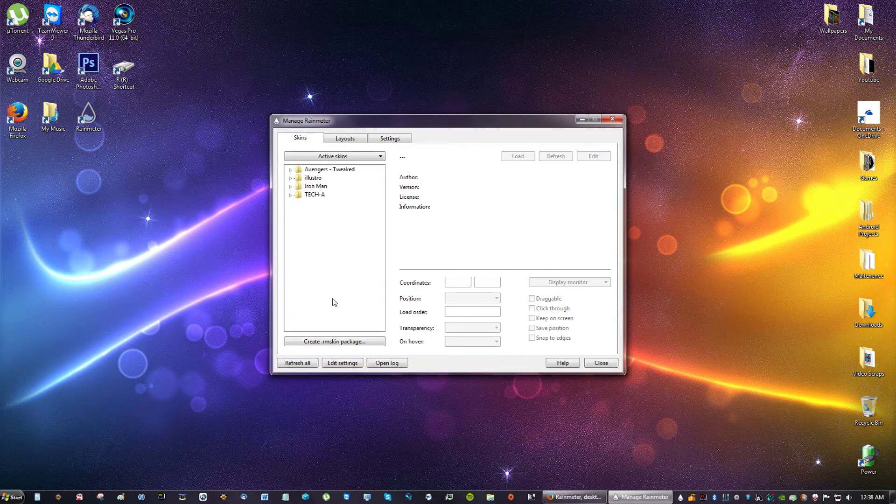
left_click(600, 363)
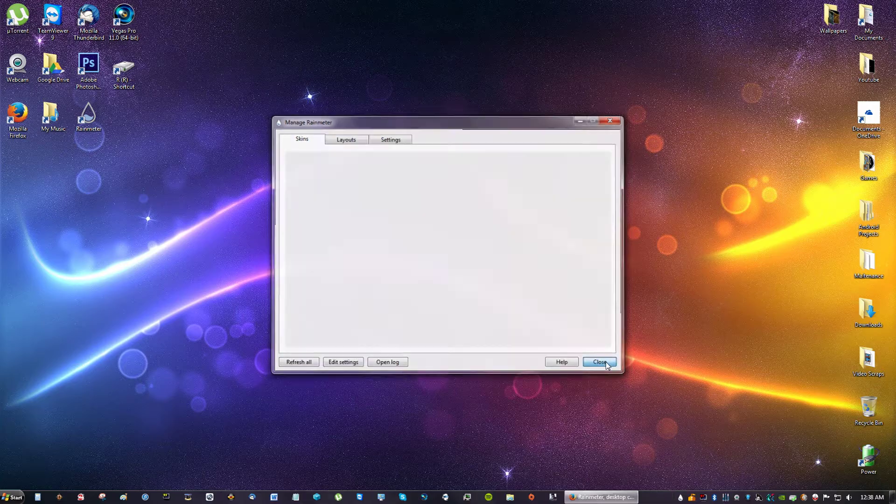
left_click(576, 497)
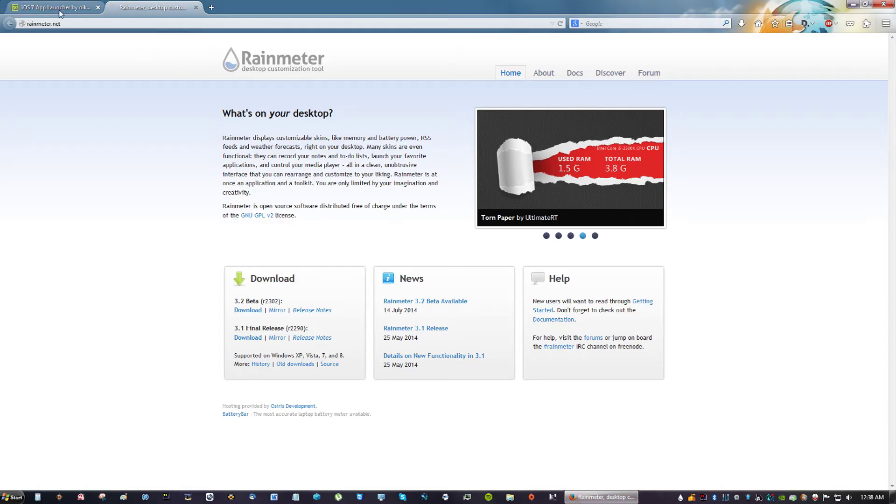
- Download and save the iOS 7 App Launcher .rmskin file from the deviantArt page
left_click(51, 7)
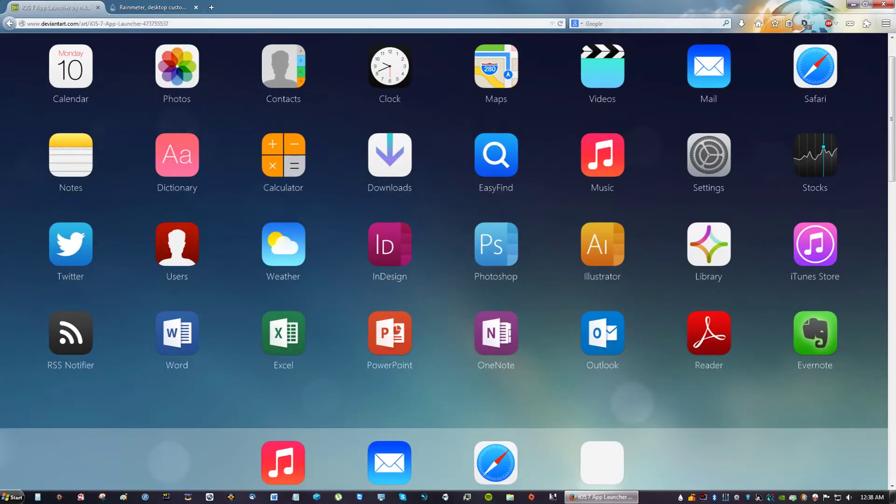
scroll(699, 367, "down", 5)
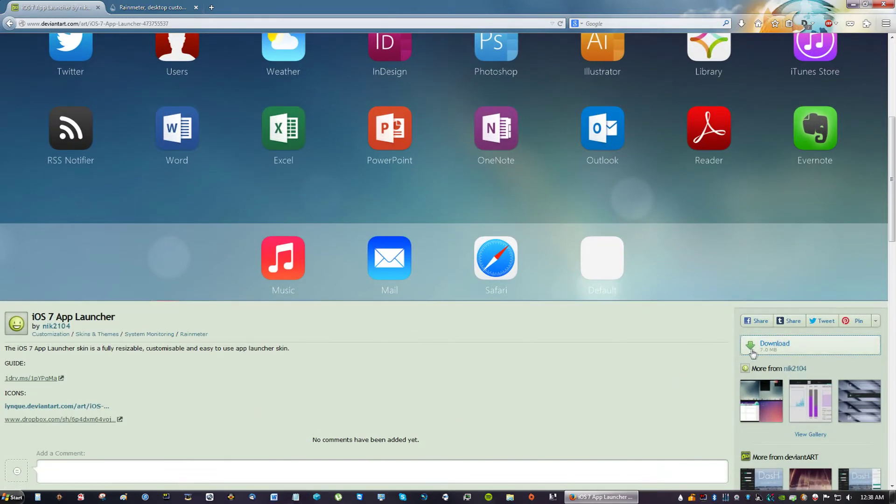
left_click(752, 354)
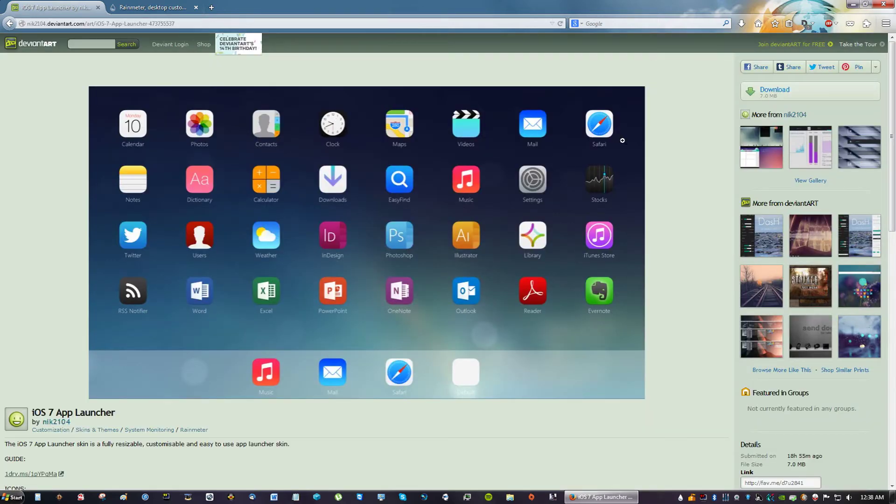
left_click(765, 96)
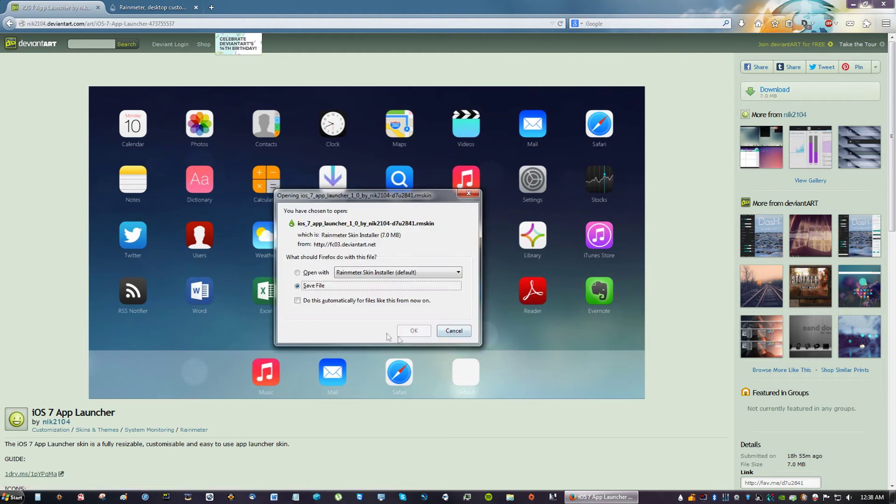
left_click(309, 288)
left_click(413, 331)
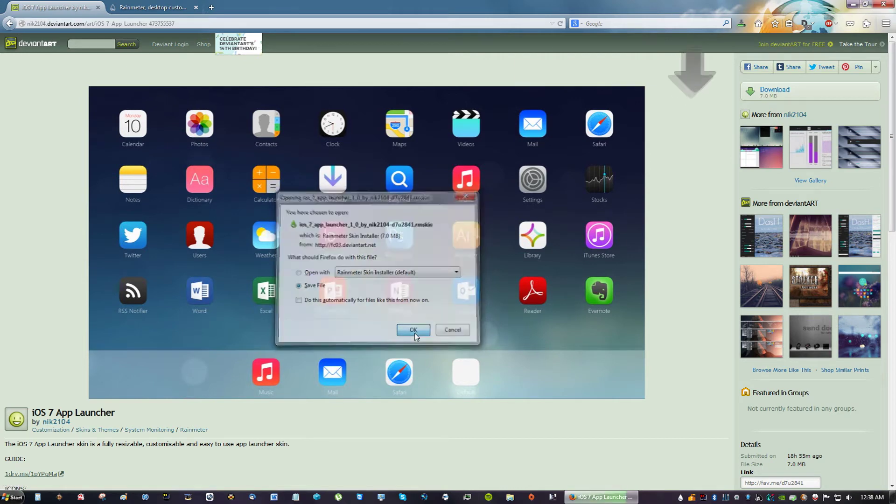
- Open the .rmskin from Downloads, install it via the Rainmeter Skin Installer, and minimise Firefox
left_click(741, 23)
left_click(675, 55)
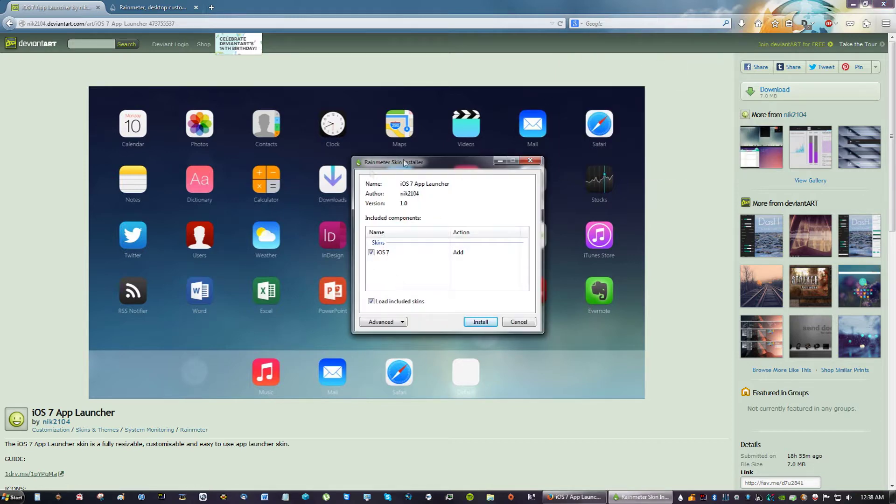
left_click(478, 324)
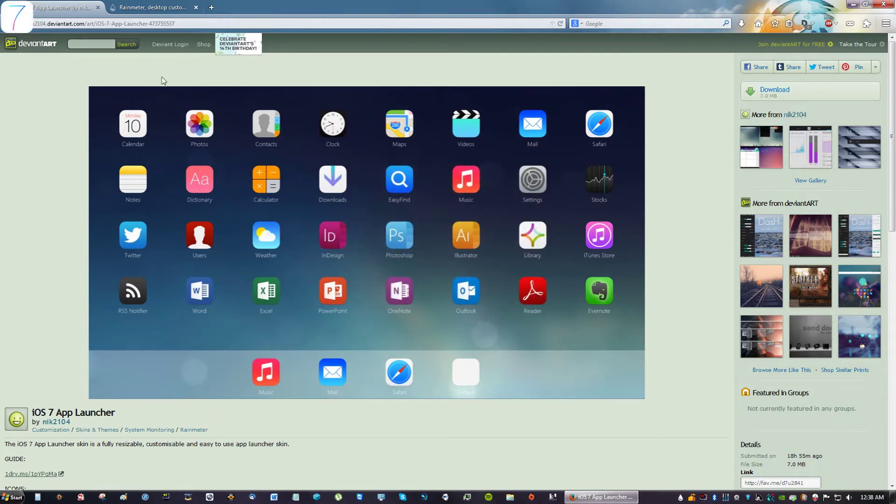
left_click(852, 5)
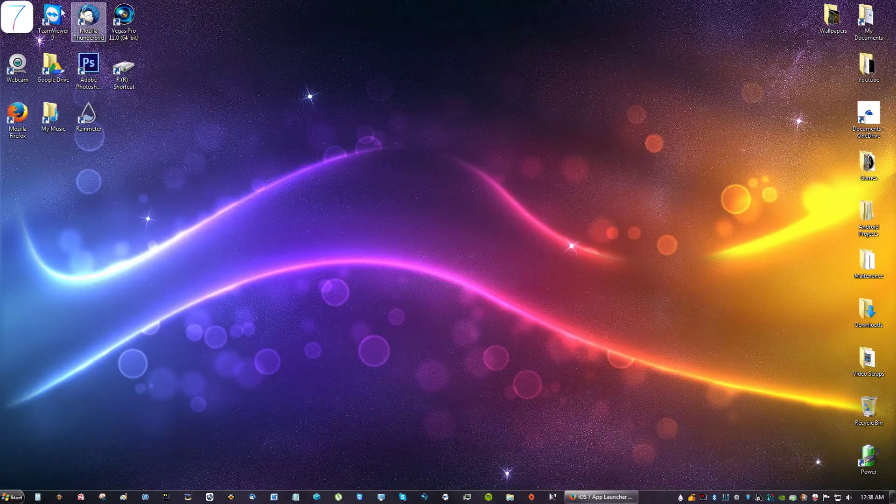
- In the Manage window, expand iOS 7 > Shortcut Editor and select Shortcut Editor.ini
left_click(22, 32)
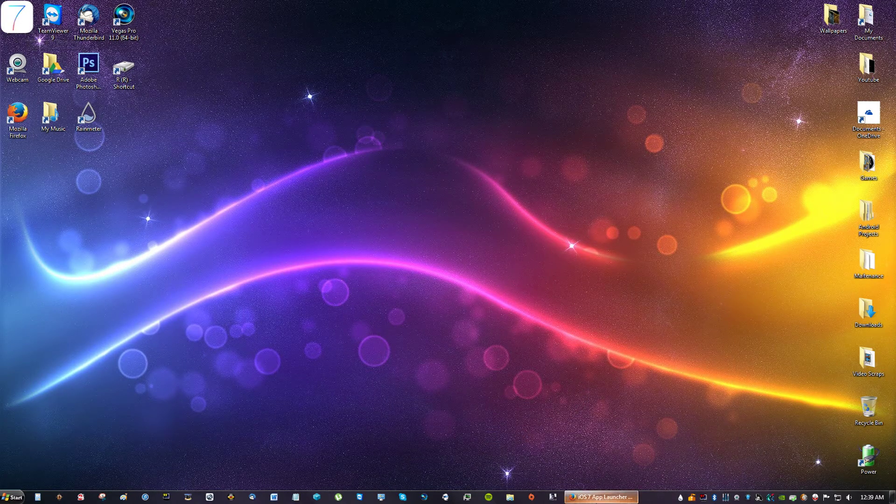
right_click(681, 498)
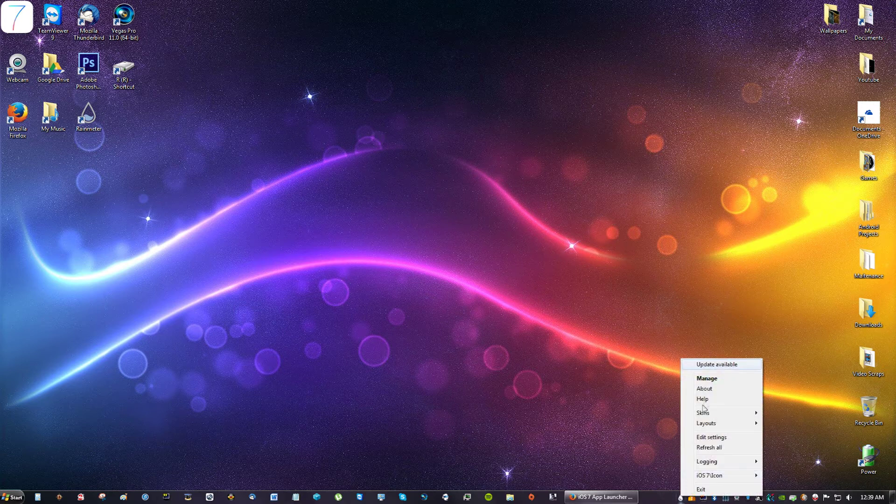
left_click(708, 380)
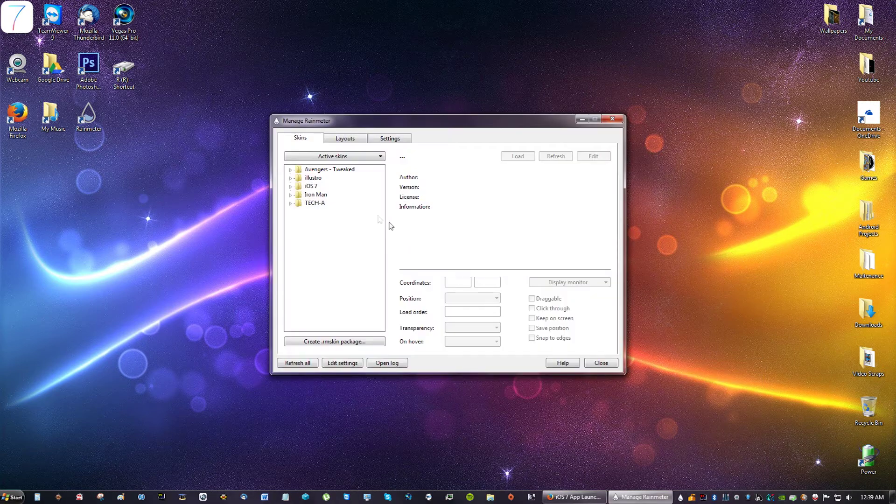
left_click(290, 187)
left_click(299, 195)
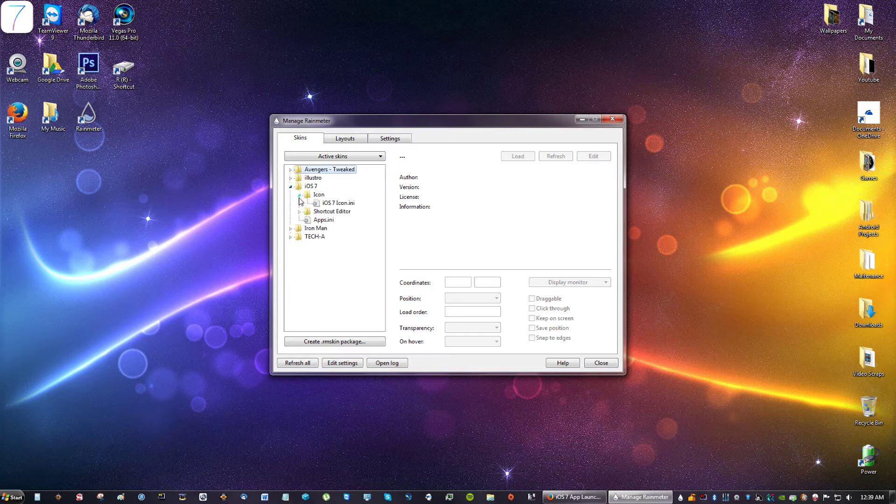
left_click(299, 195)
left_click(300, 203)
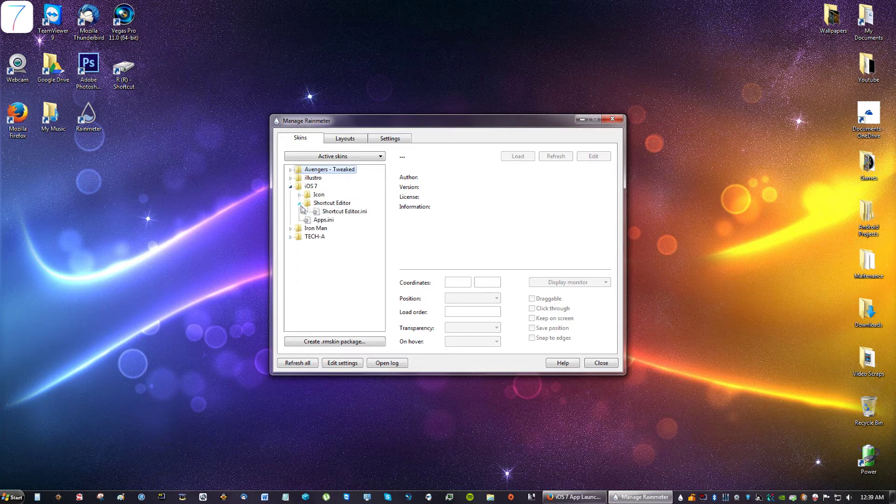
left_click(344, 211)
- View Shortcut Editor.ini in Notepad, close Notepad and Manage, then open the launcher grid
left_click(593, 155)
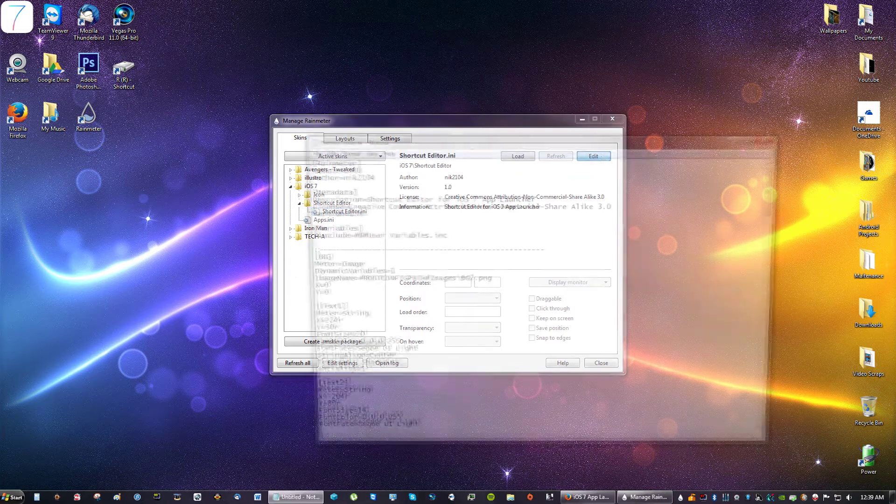
scroll(537, 304, "down", 9)
scroll(537, 304, "up", 9)
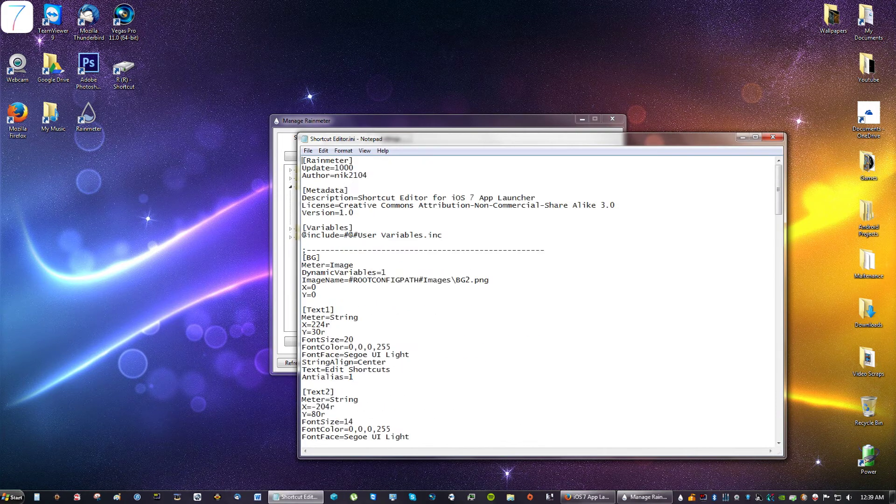
left_click(773, 138)
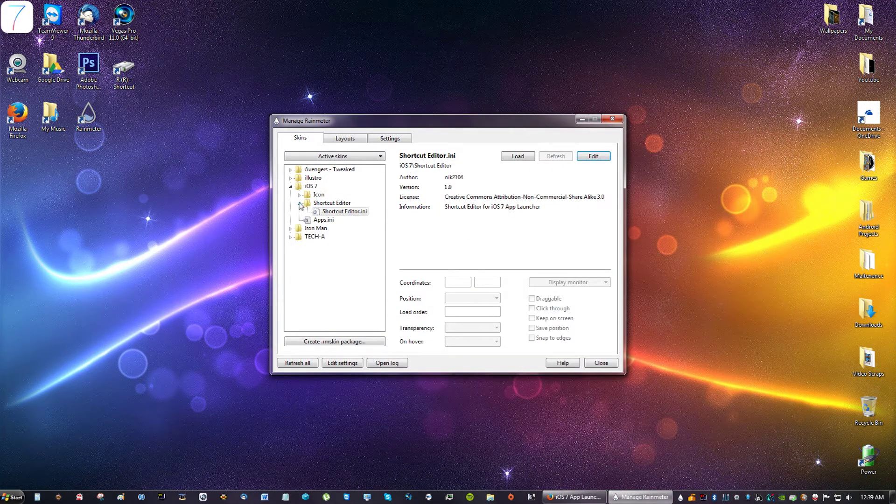
left_click(612, 119)
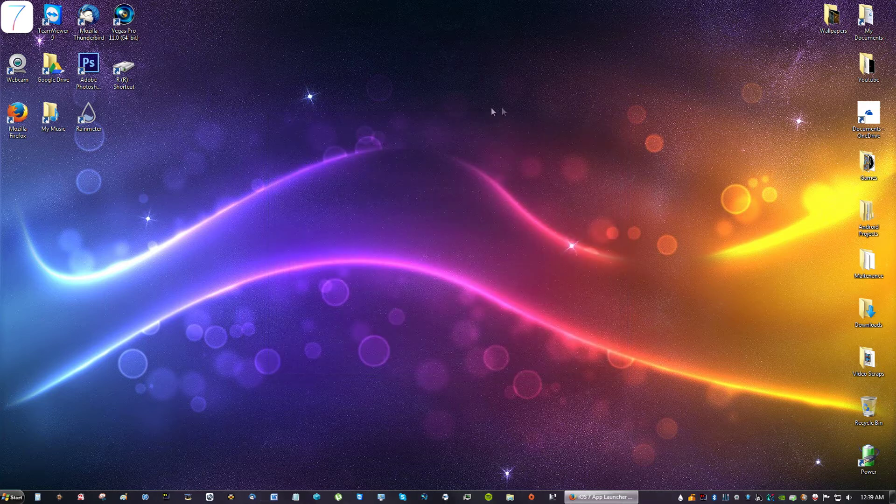
left_click(21, 29)
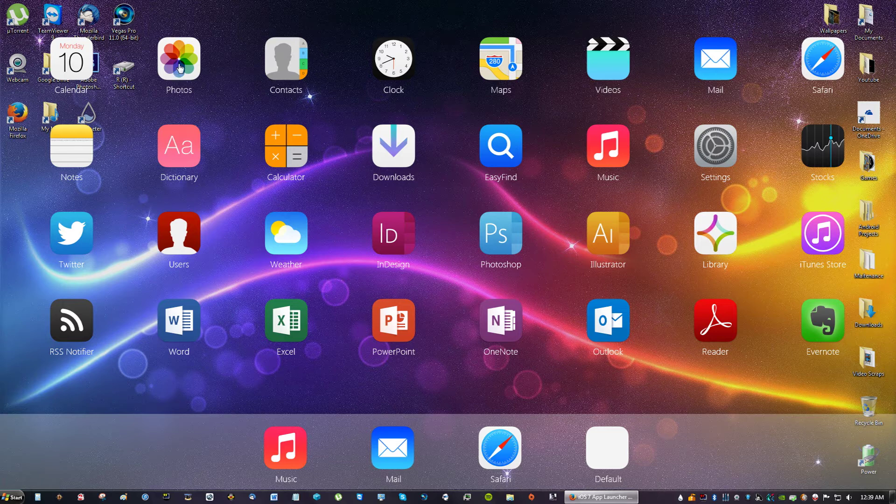
- Test the Photos and Safari shortcuts, closing My Pictures and reopening the launcher grid
left_click(187, 76)
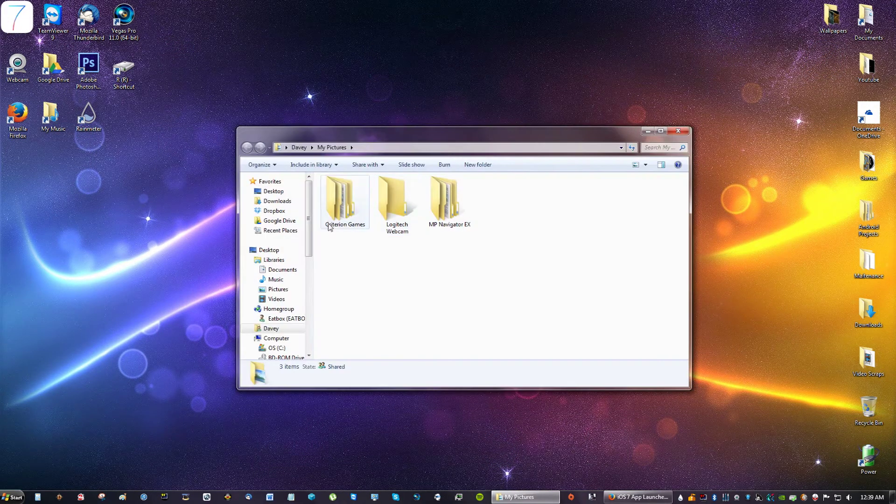
left_click(676, 131)
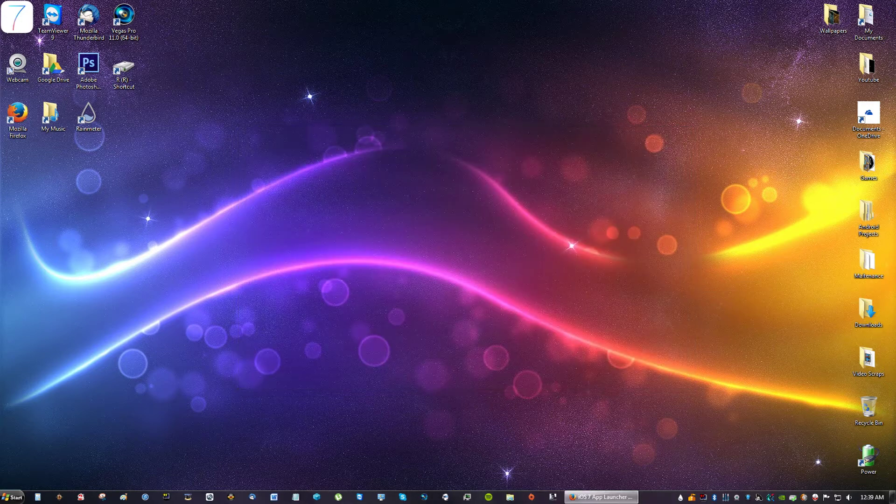
left_click(17, 16)
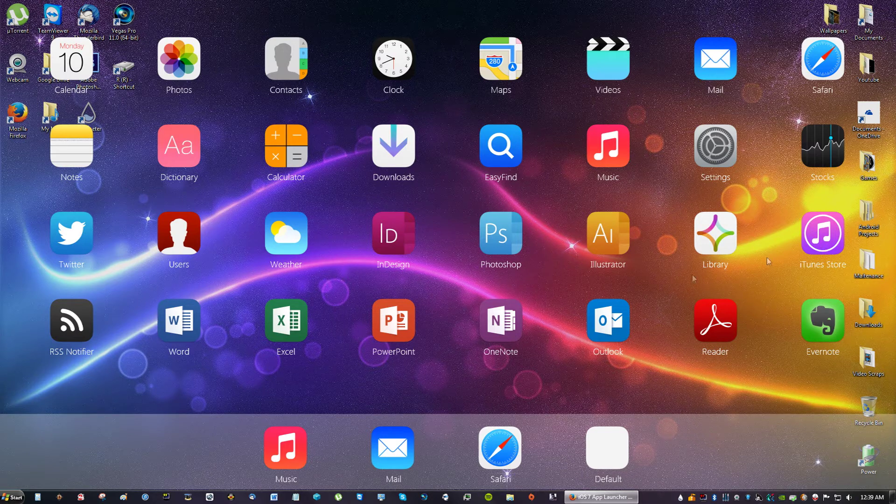
left_click(502, 453)
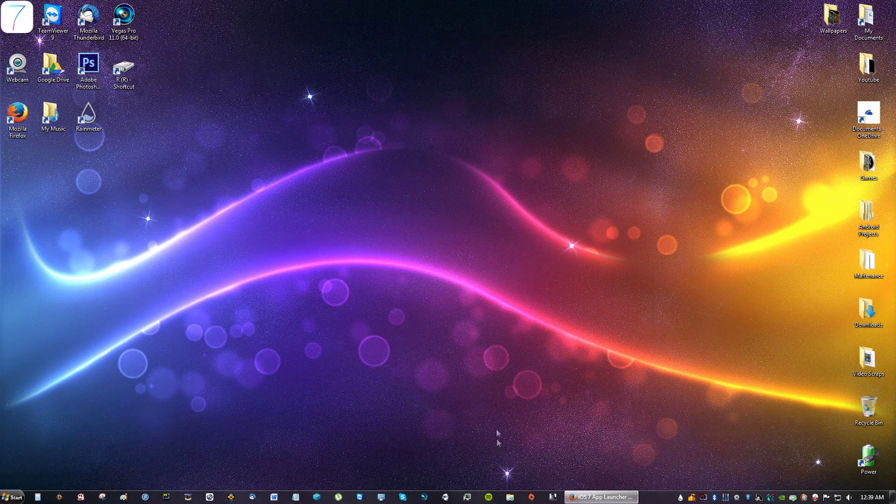
left_click(13, 27)
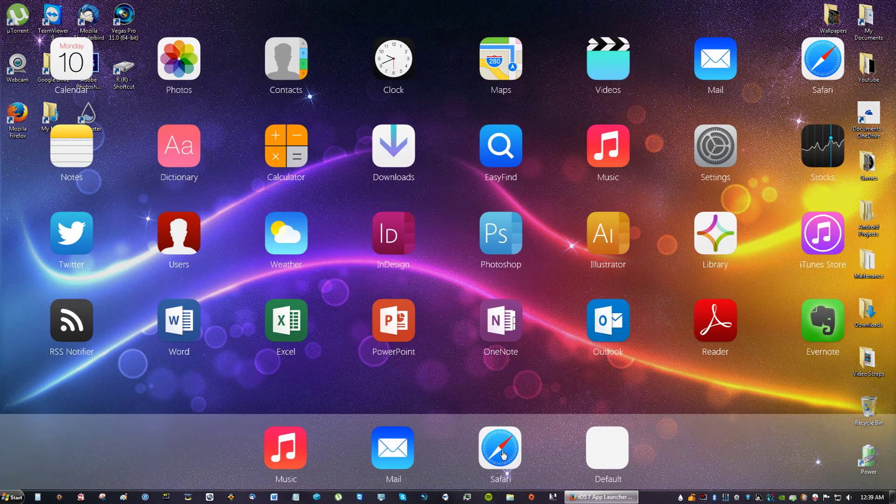
left_click(384, 445)
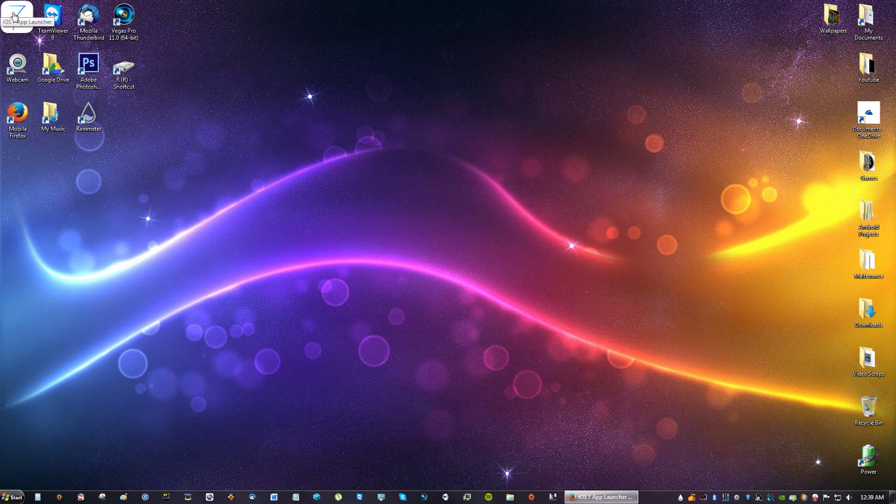
left_click(14, 16)
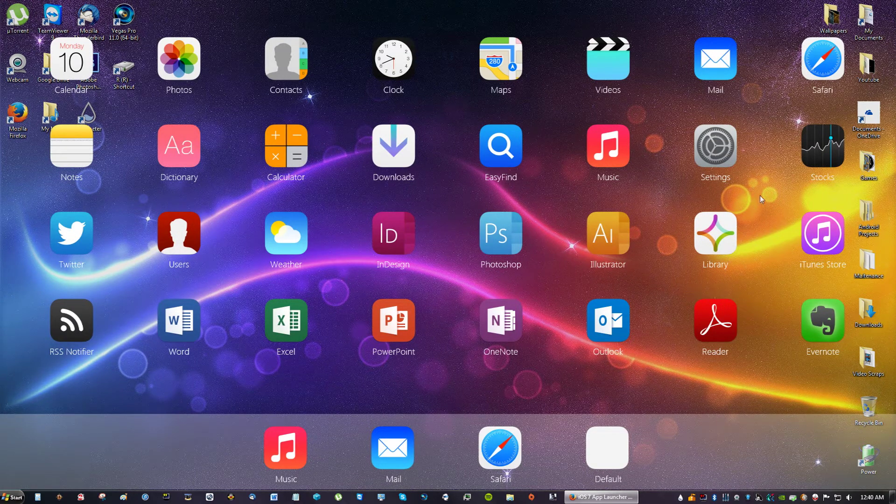
- Test the Reader, Downloads and Notes shortcuts, reopening the grid each time, then show the skin menu
left_click(722, 320)
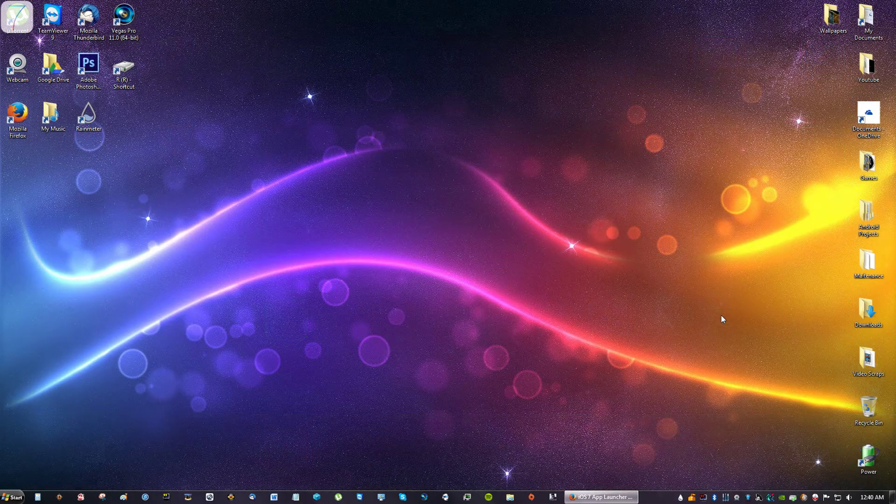
left_click(14, 21)
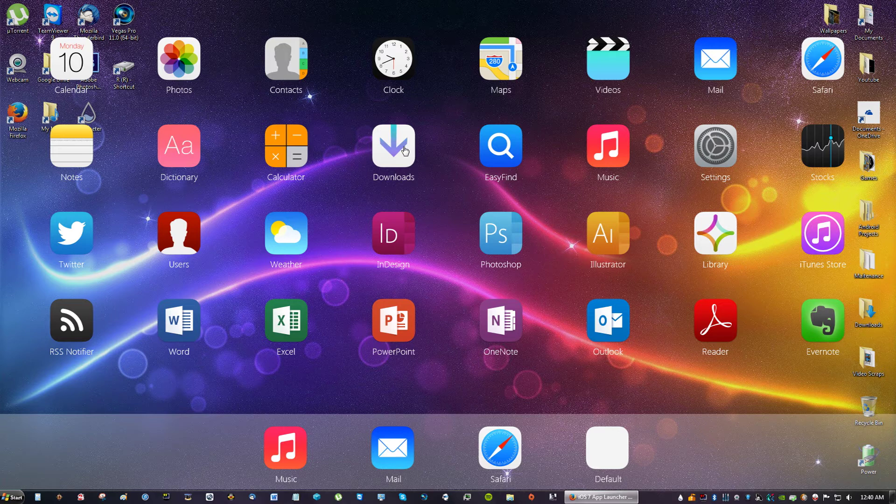
left_click(628, 141)
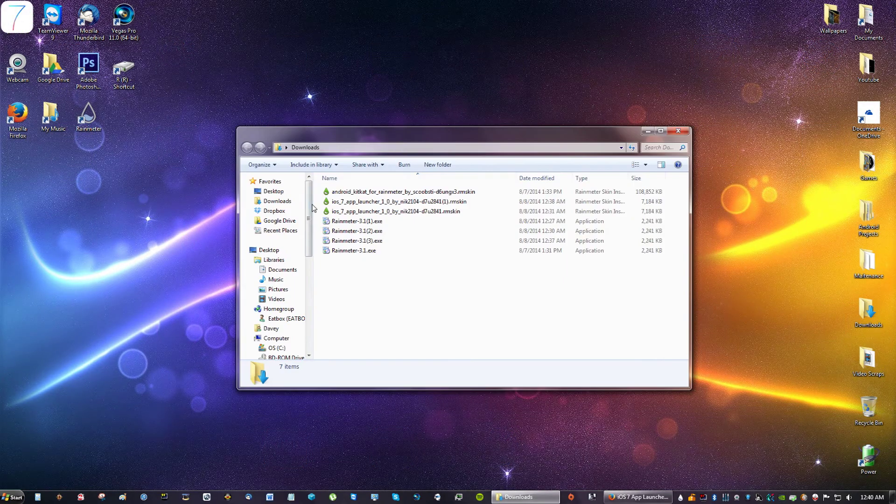
left_click(678, 130)
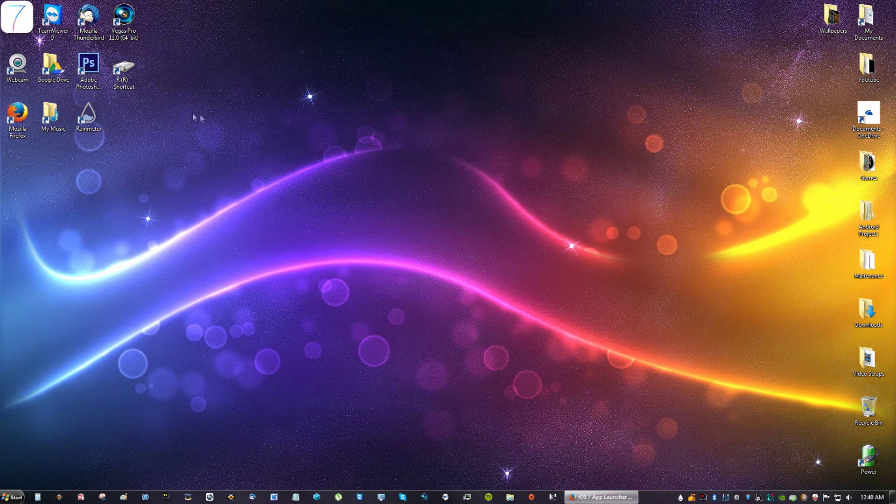
left_click(8, 24)
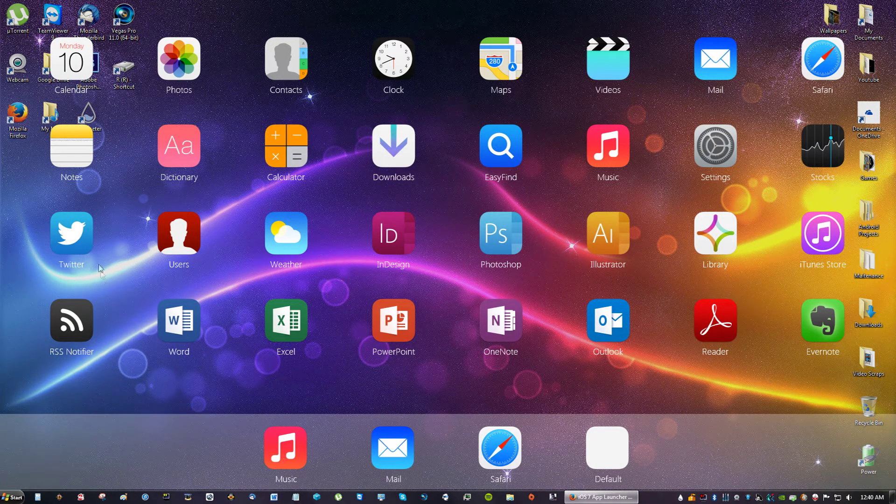
left_click(82, 160)
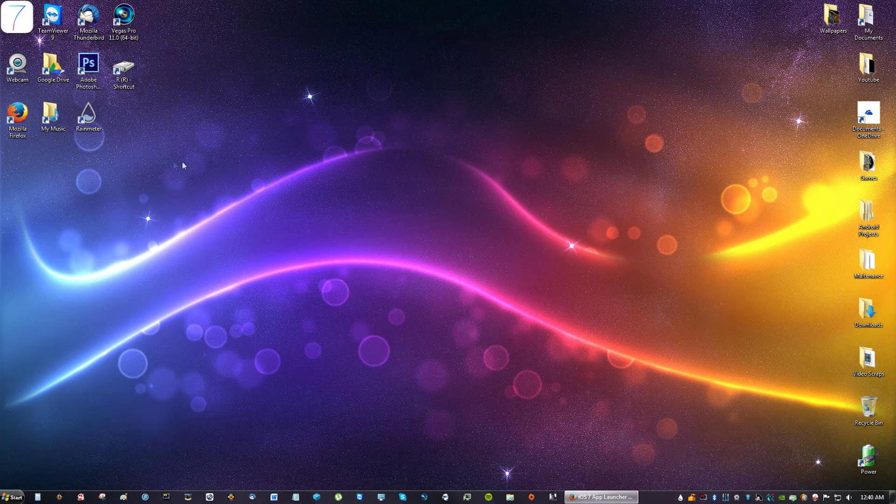
left_click(16, 16)
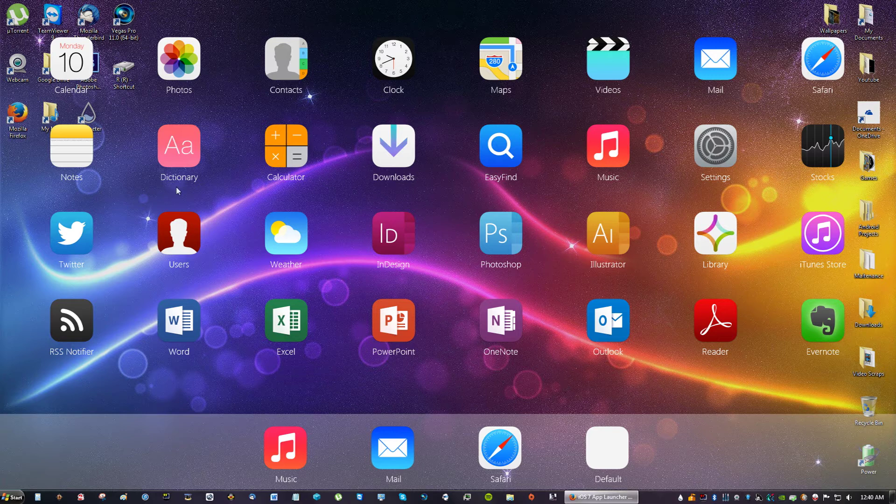
right_click(556, 305)
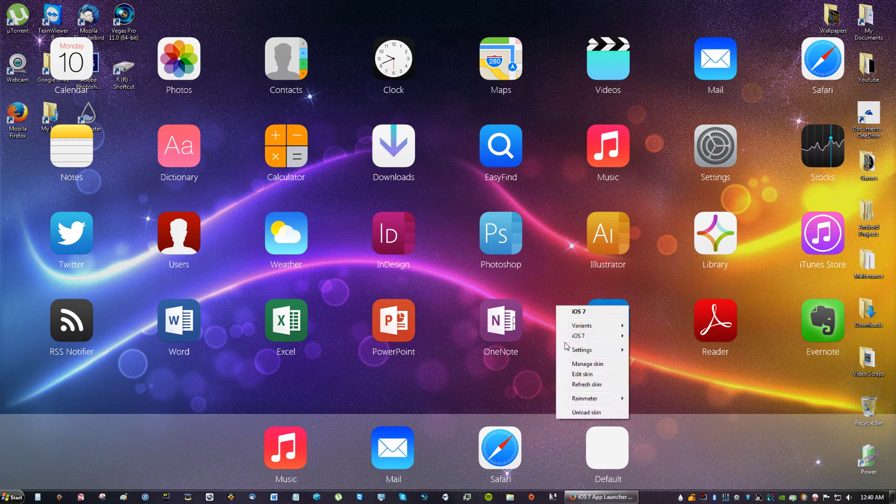
- Unload the iOS 7 launcher, reopen it with the 7 icon, unload it again, and show the tray menu
left_click(587, 417)
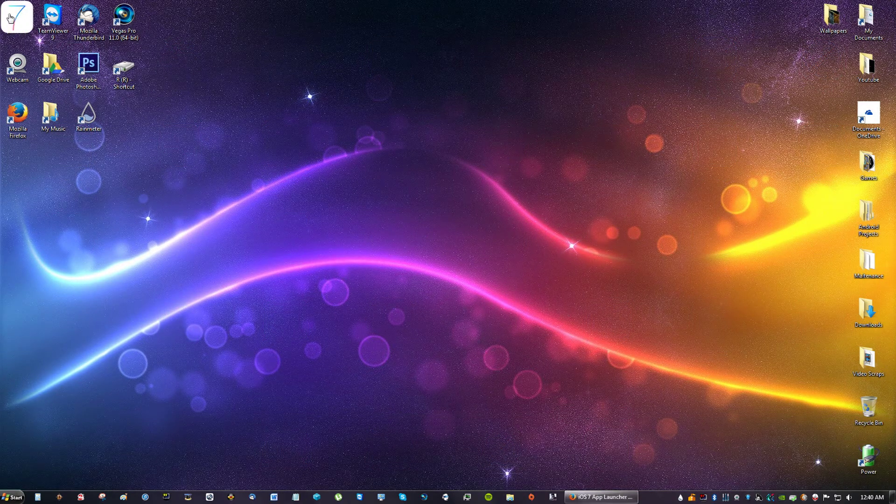
left_click(16, 16)
right_click(539, 281)
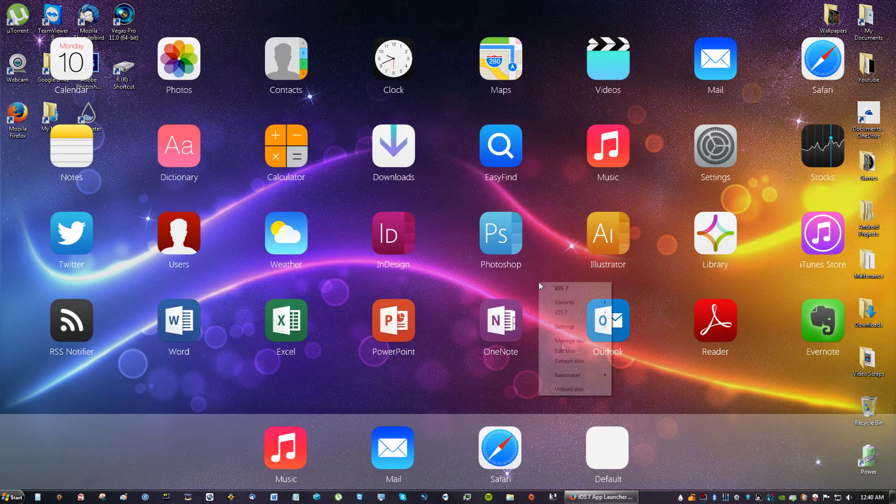
left_click(577, 391)
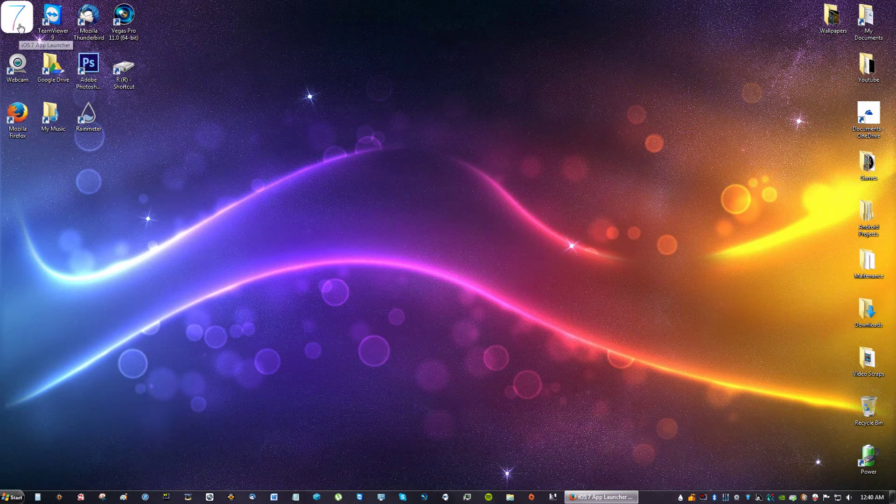
right_click(682, 498)
- Open Manage, expand iOS 7 > Icon, and view then close iOS 7 Icon.ini
left_click(721, 379)
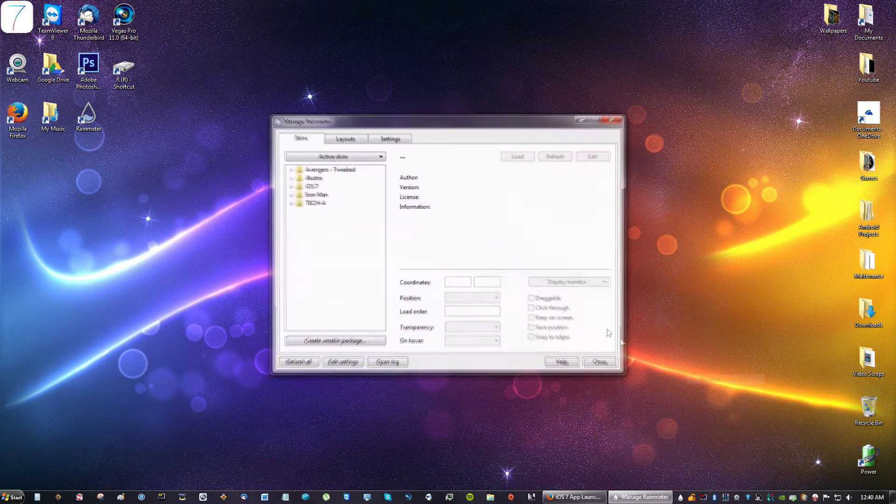
left_click(290, 186)
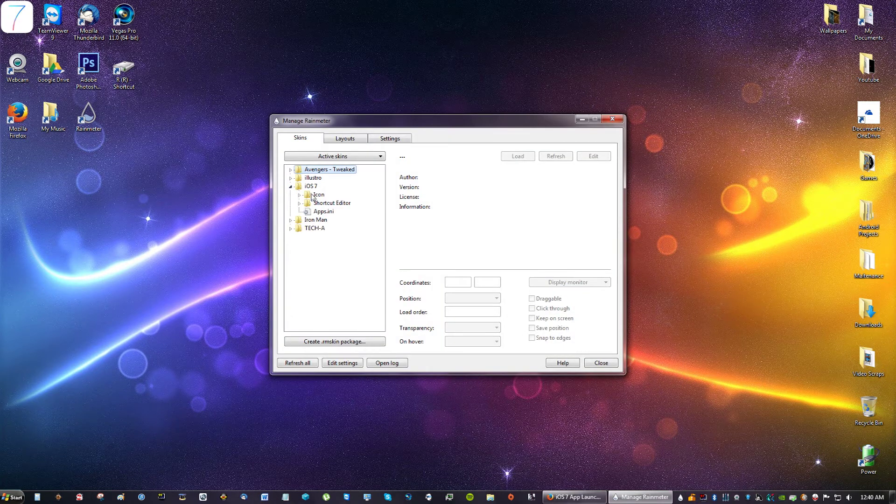
left_click(300, 195)
left_click(327, 203)
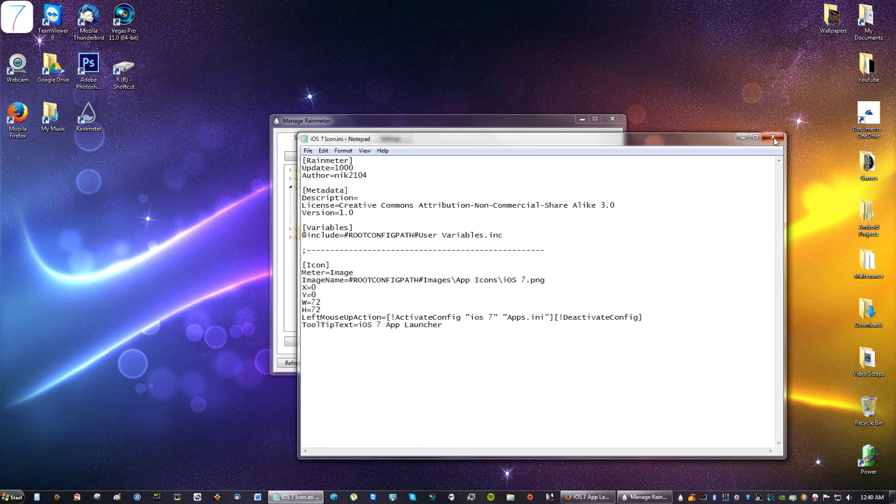
left_click(772, 137)
- View and close Shortcut Editor.ini in Notepad, then select Apps.ini
left_click(315, 220)
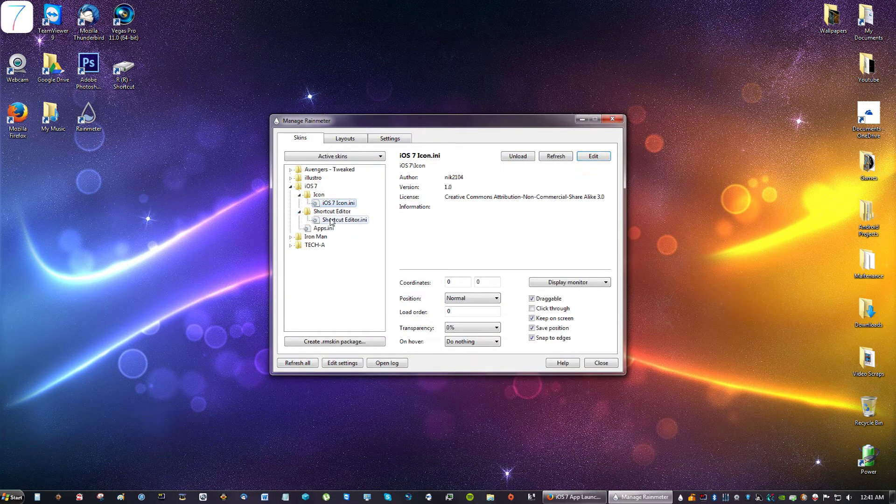
left_click(591, 156)
scroll(541, 299, "down", 20)
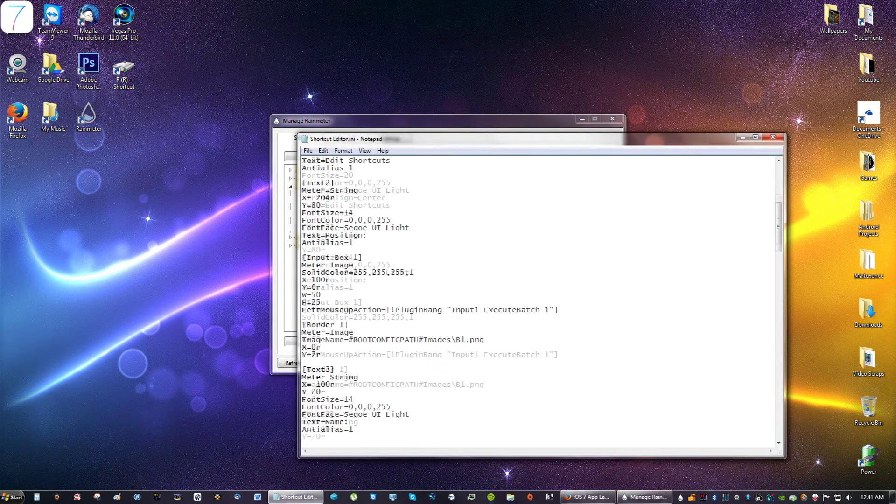
left_click(773, 137)
left_click(324, 228)
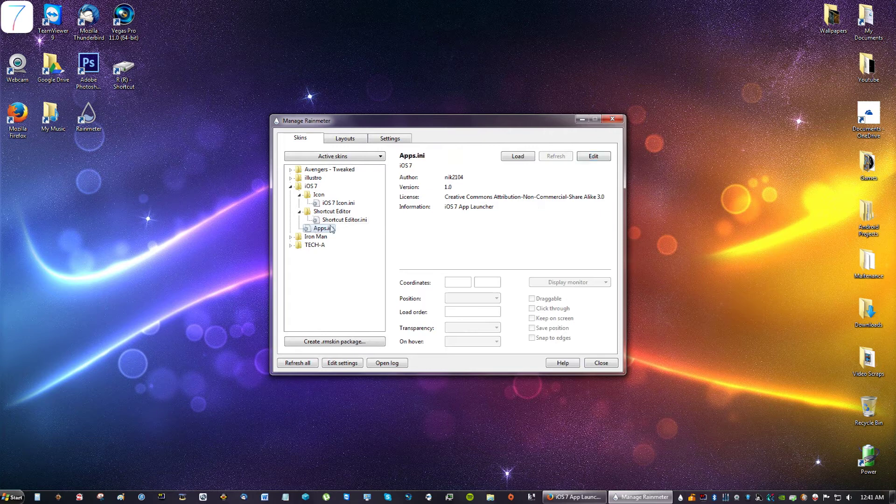
- Open Apps.ini in Notepad, scroll through its Icon sections, and open the launcher grid
left_click(593, 156)
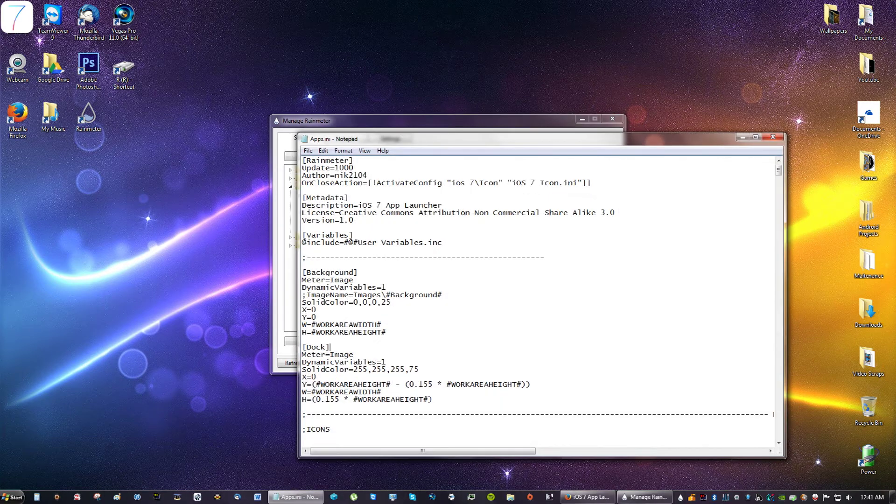
scroll(542, 299, "down", 20)
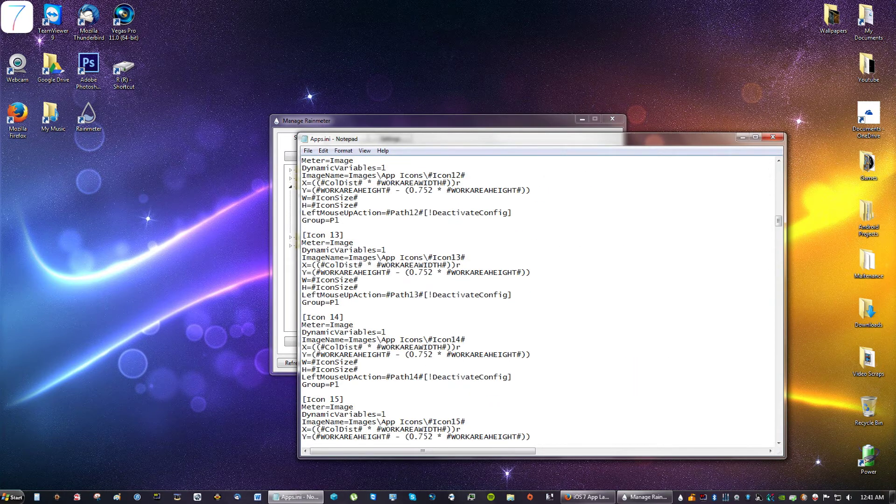
scroll(541, 298, "down", 1)
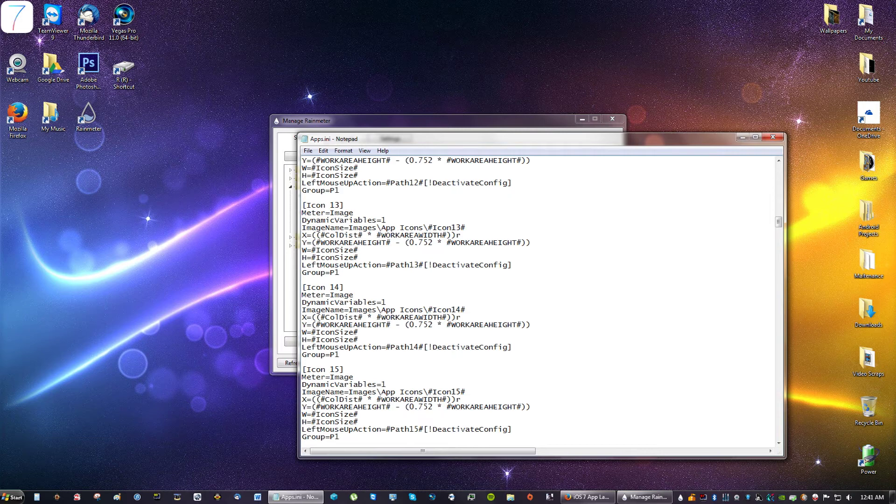
scroll(541, 298, "down", 2)
scroll(541, 298, "down", 4)
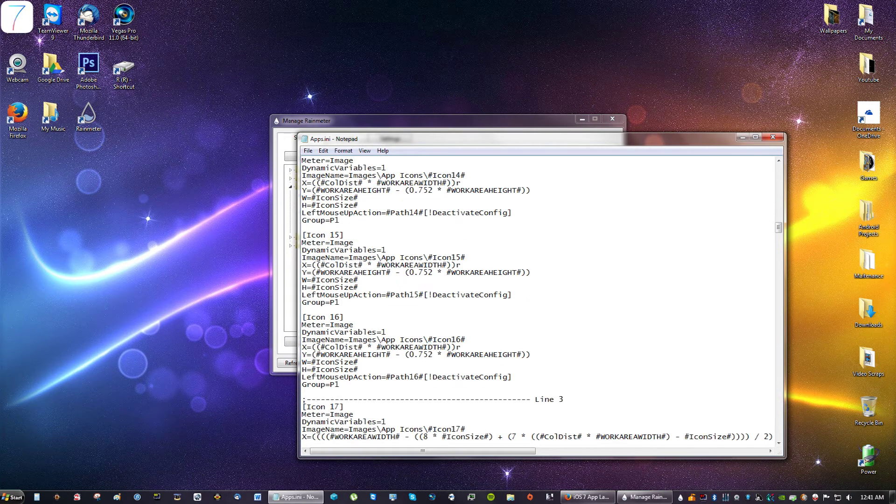
scroll(537, 298, "up", 1)
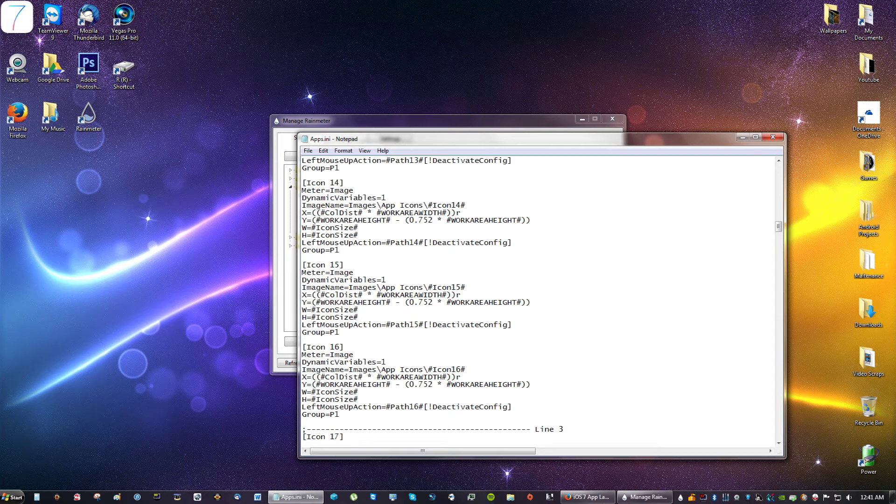
left_click(16, 17)
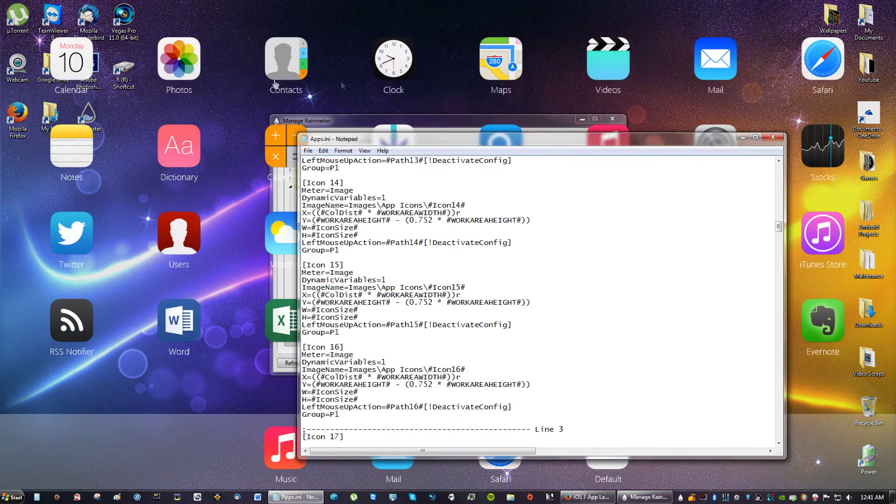
- Move the Notepad window down and back up, skim Apps.ini again, then close it
left_click_drag(373, 147, 355, 270)
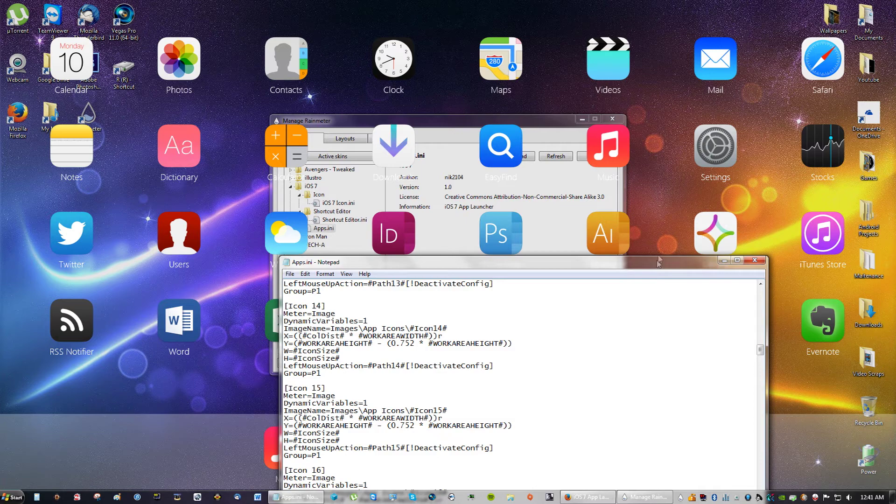
left_click_drag(660, 262, 649, 130)
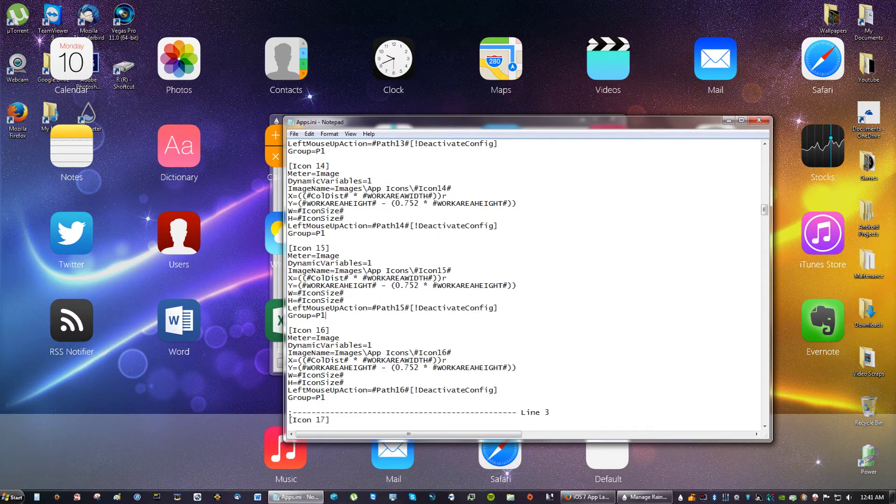
scroll(528, 283, "down", 14)
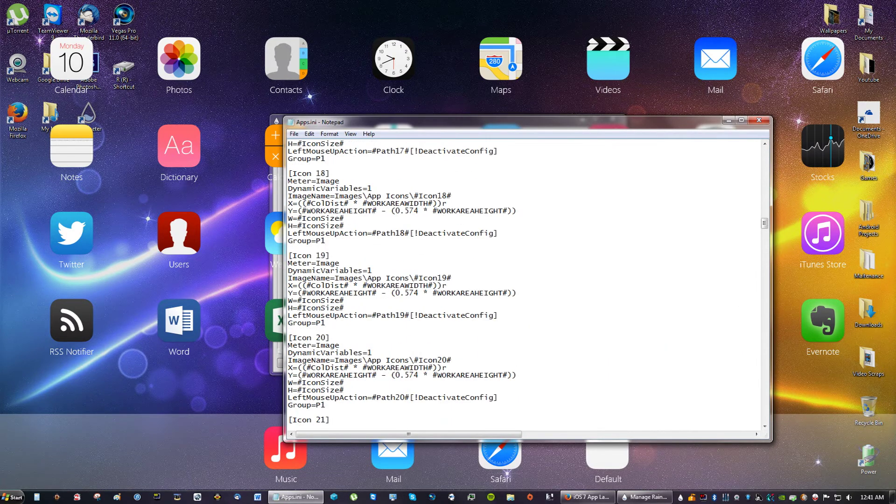
scroll(527, 282, "up", 20)
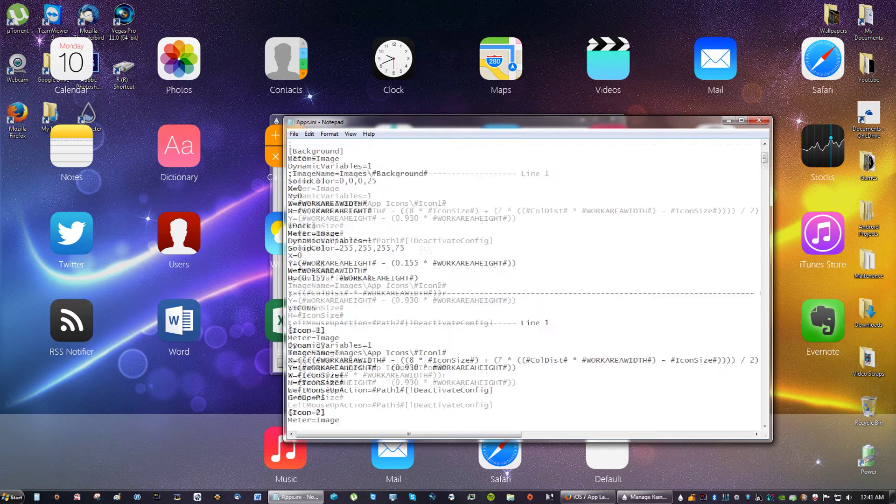
left_click(759, 121)
left_click(589, 135)
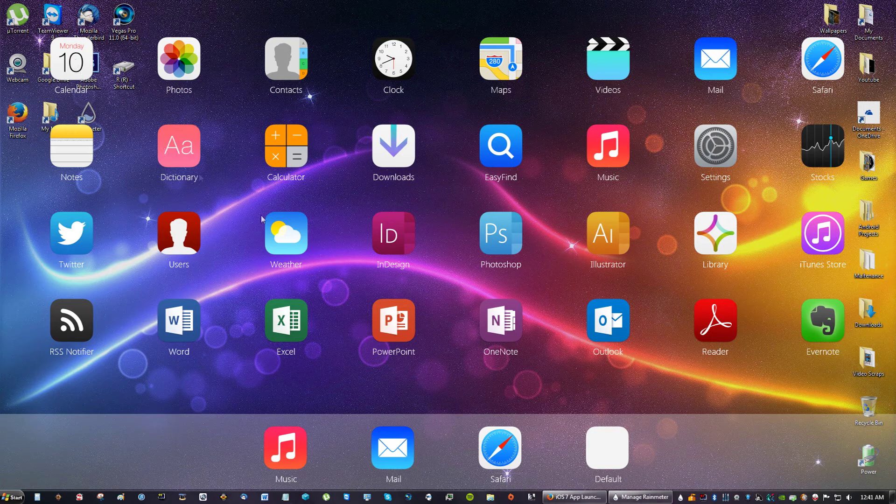
- Unload the iOS 7 launcher grid three times, reopening it from the 7 icon in between
right_click(564, 294)
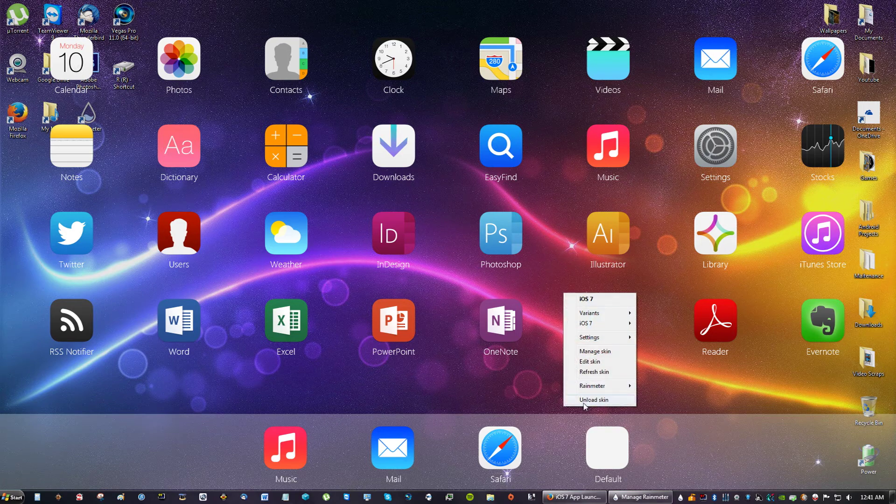
left_click(582, 401)
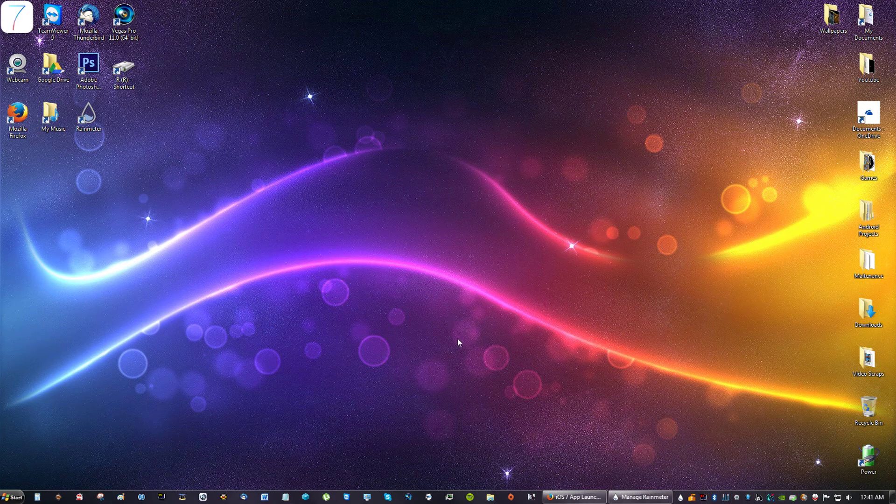
left_click(8, 11)
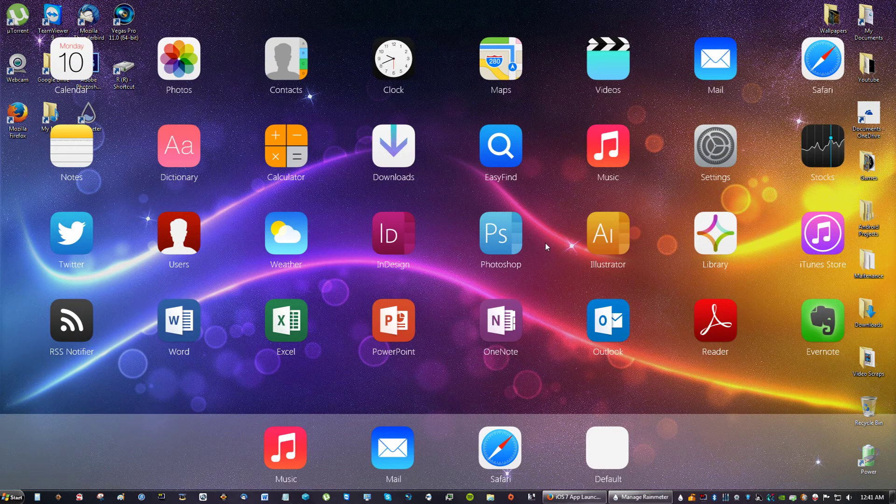
right_click(545, 243)
left_click(580, 350)
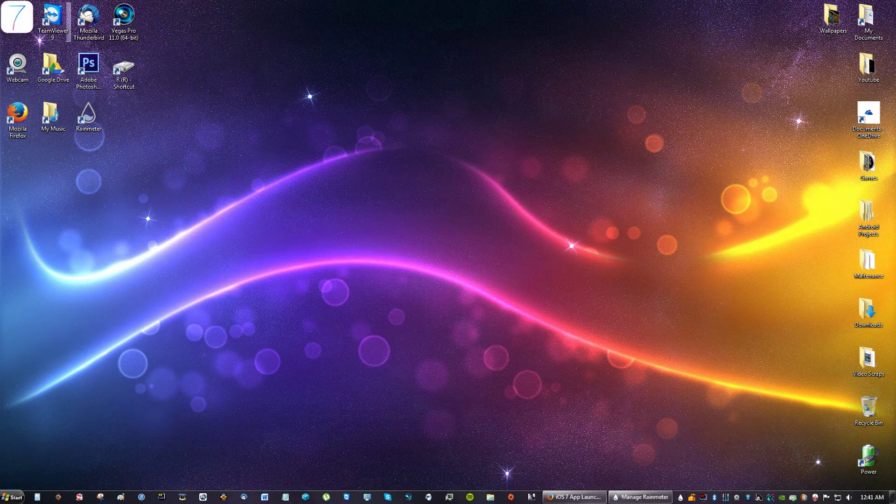
left_click(20, 21)
right_click(452, 173)
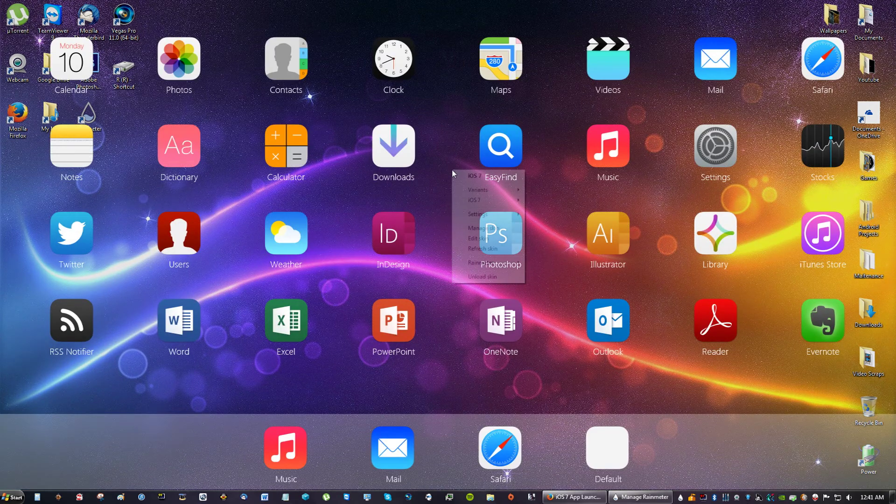
left_click(483, 277)
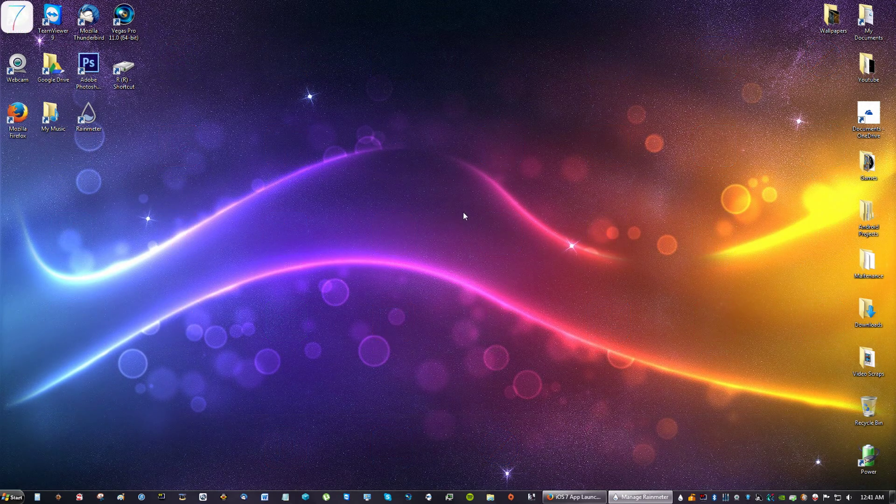